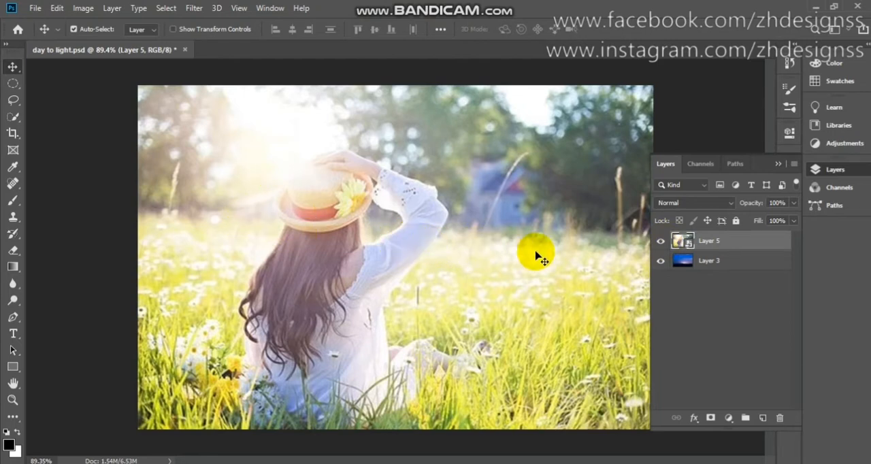
- Toggle the visibility of the daytime photo on Layer 5 to compare it with the night sky beneath
left_click(660, 245)
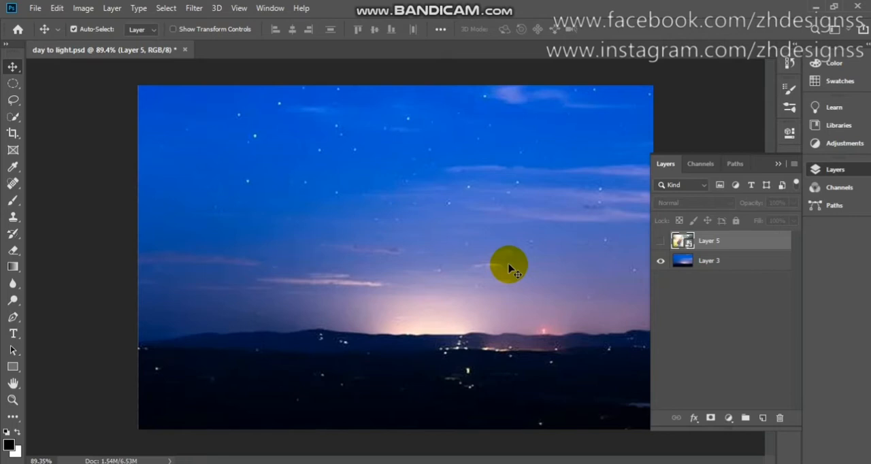
left_click(660, 241)
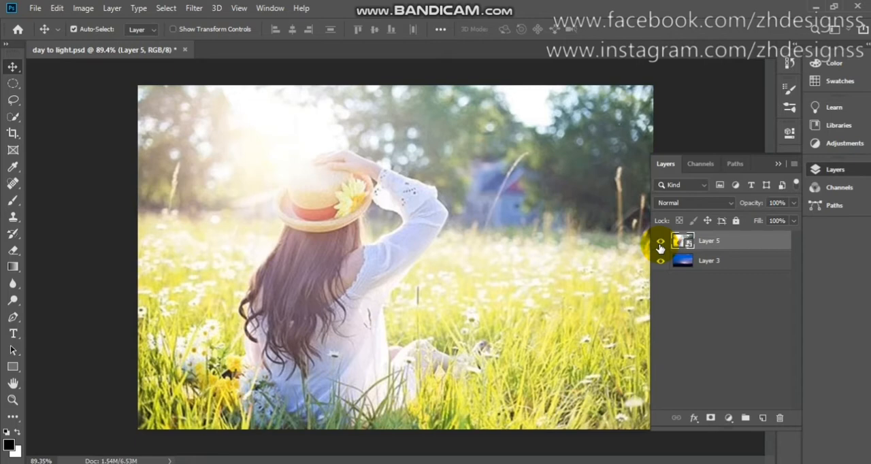
left_click(660, 243)
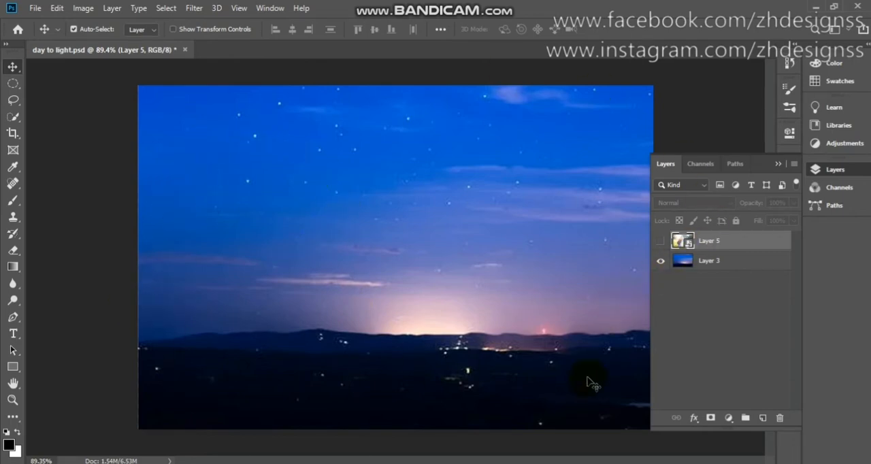
left_click(661, 244)
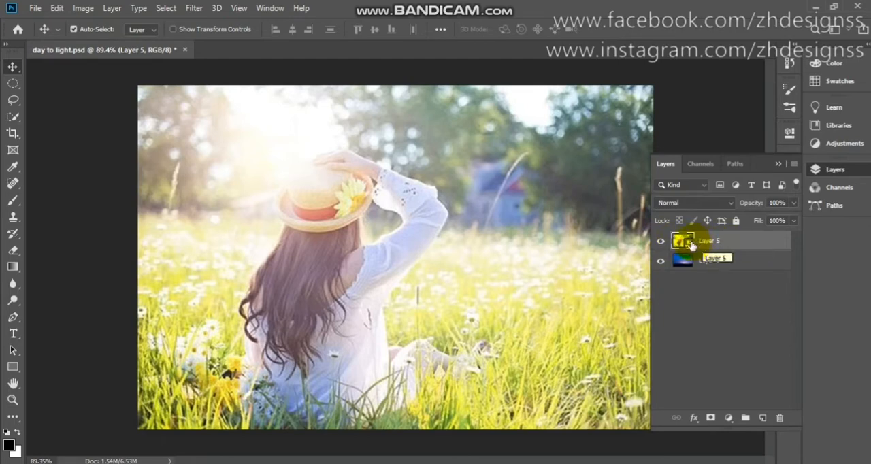
right_click(741, 242)
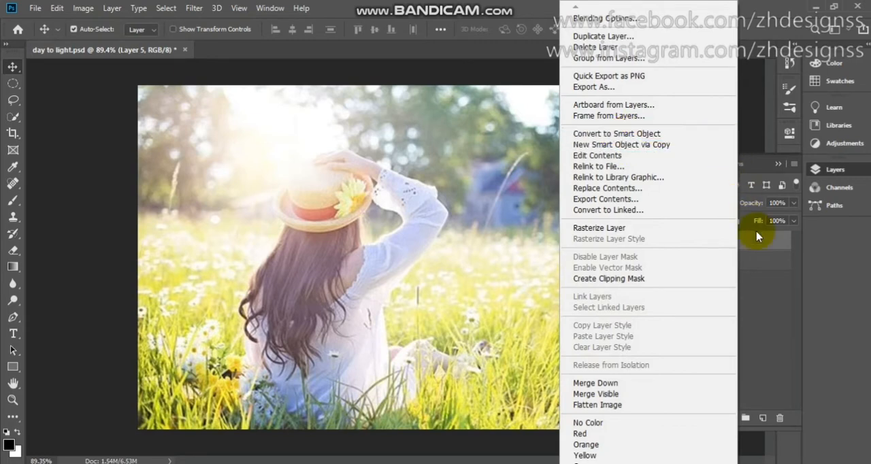
left_click(844, 266)
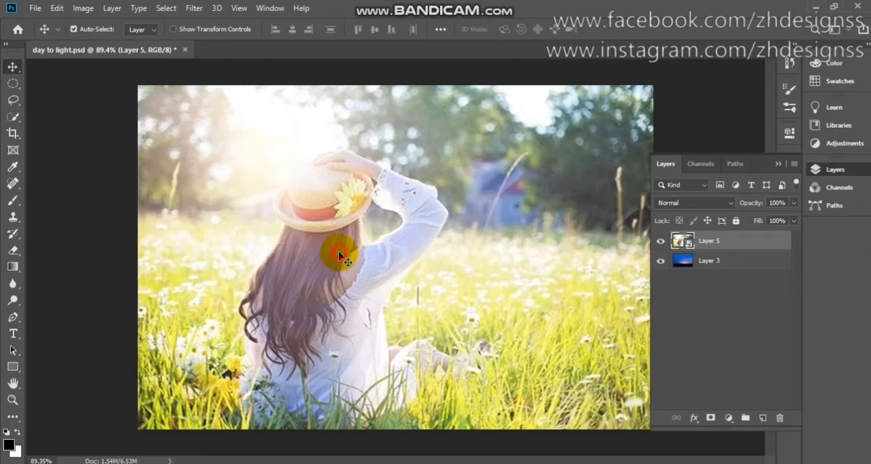
mouse_move(338, 249)
left_mouse_down()
mouse_move(340, 282)
mouse_move(340, 258)
left_mouse_up()
- Select the bright sky and trees behind the woman on Layer 5 with the Quick Selection tool
left_click(13, 117)
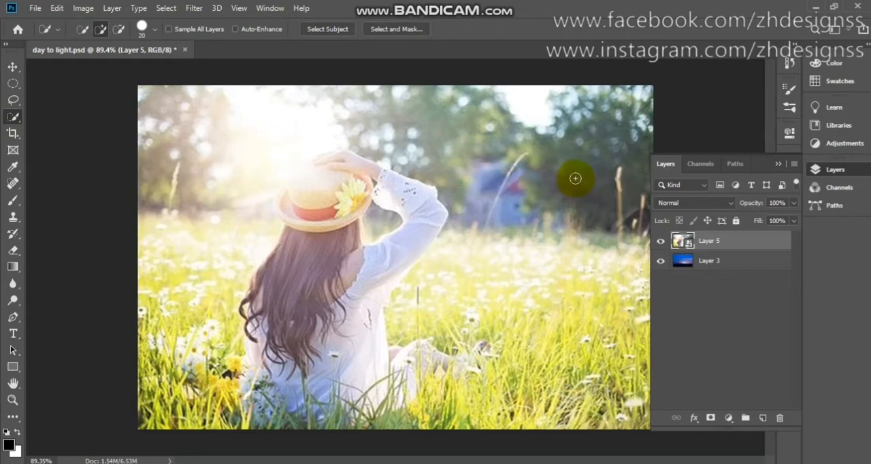
left_click(659, 241)
left_click(659, 240)
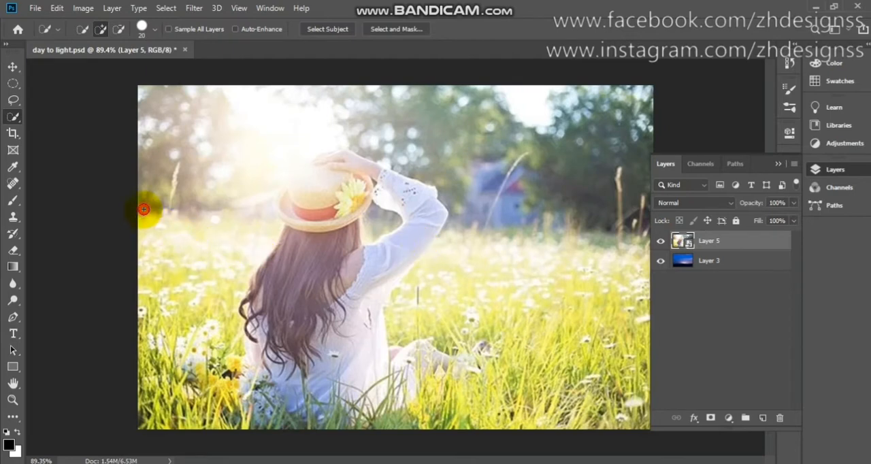
mouse_move(146, 211)
left_mouse_down()
mouse_move(241, 181)
mouse_move(202, 135)
mouse_move(378, 129)
mouse_move(577, 145)
mouse_move(516, 107)
mouse_move(641, 107)
mouse_move(673, 125)
mouse_move(646, 172)
left_mouse_up()
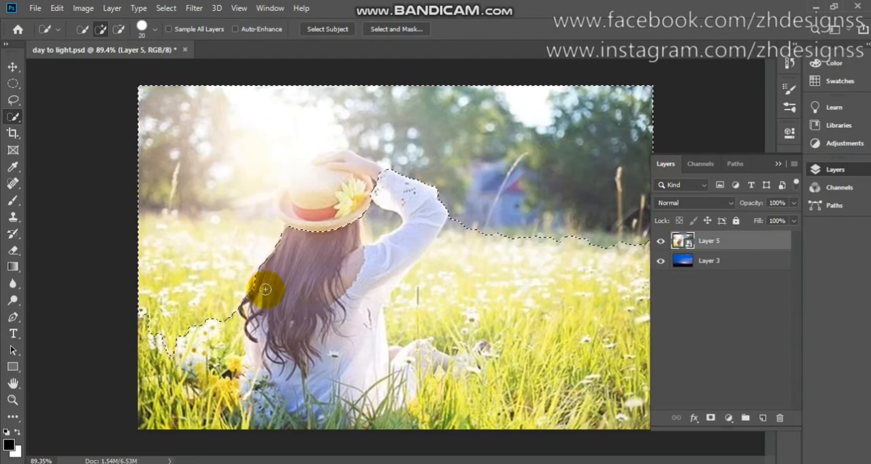
- Subtract the flower field, the woman's hair, hat and hand from the background selection
key("alt")
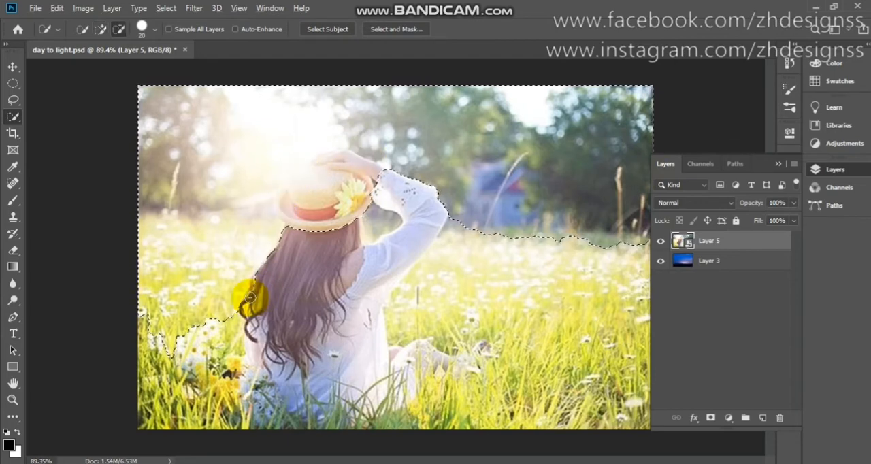
mouse_move(250, 298)
left_mouse_down()
mouse_move(86, 290)
mouse_move(150, 314)
mouse_move(125, 277)
mouse_move(159, 267)
mouse_move(138, 228)
mouse_move(200, 231)
mouse_move(214, 240)
mouse_move(248, 239)
mouse_move(184, 240)
mouse_move(290, 229)
left_mouse_up()
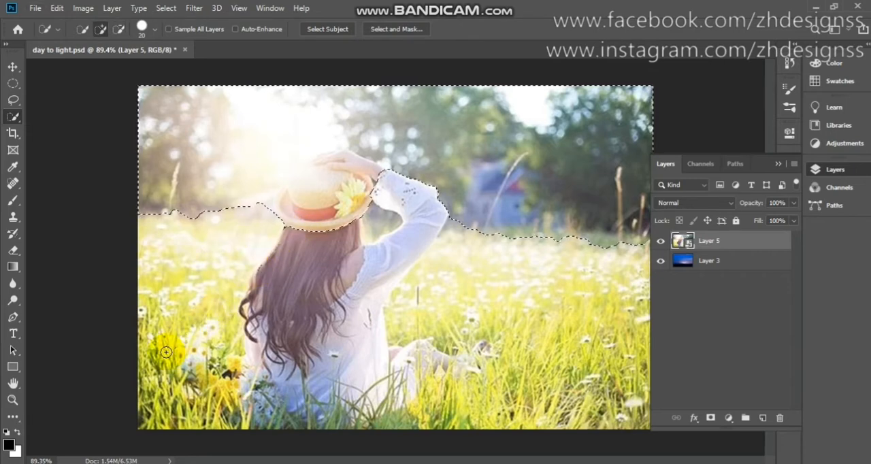
key("alt")
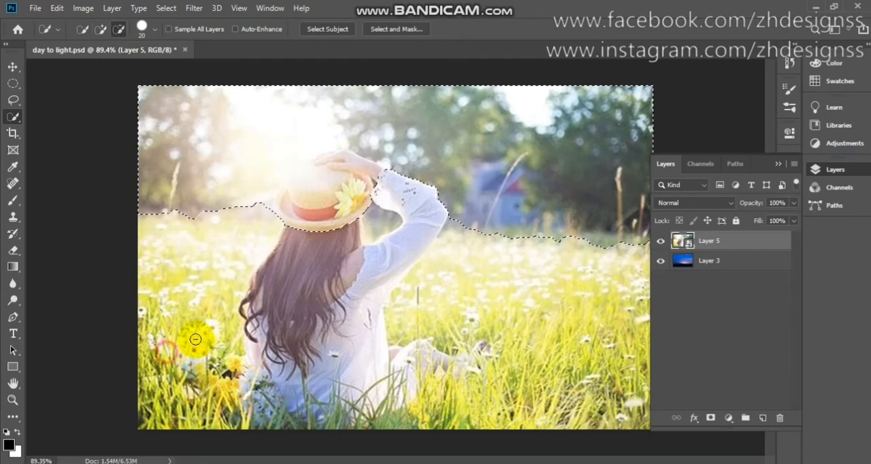
mouse_move(308, 239)
left_mouse_down()
mouse_move(291, 198)
mouse_move(333, 161)
mouse_move(307, 163)
mouse_move(353, 157)
mouse_move(417, 192)
mouse_move(476, 258)
mouse_move(473, 249)
mouse_move(490, 242)
mouse_move(529, 251)
mouse_move(548, 251)
mouse_move(529, 241)
mouse_move(645, 245)
left_mouse_up()
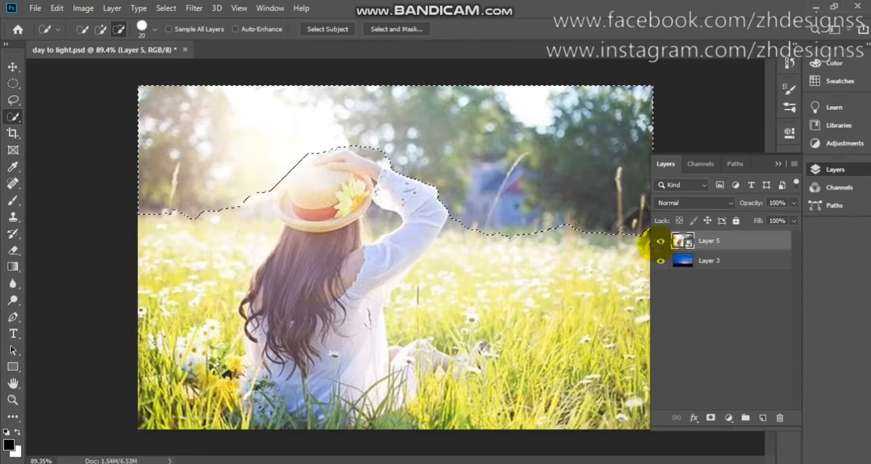
left_click_drag(438, 215, 446, 187)
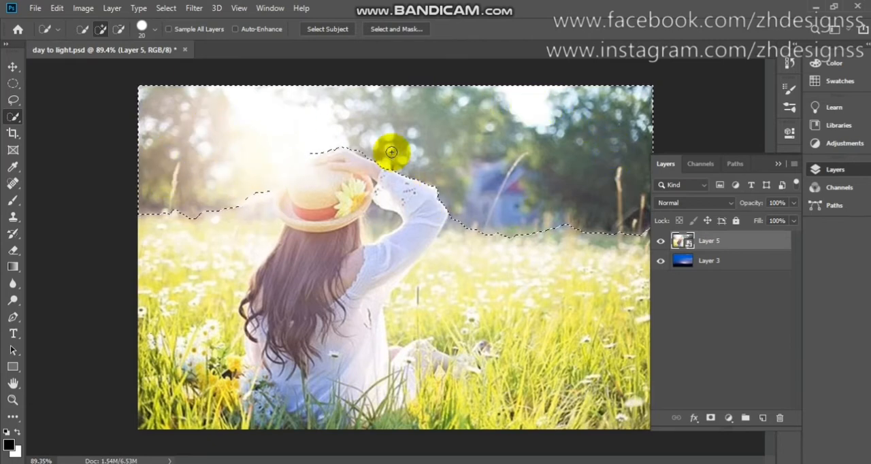
left_click(230, 157)
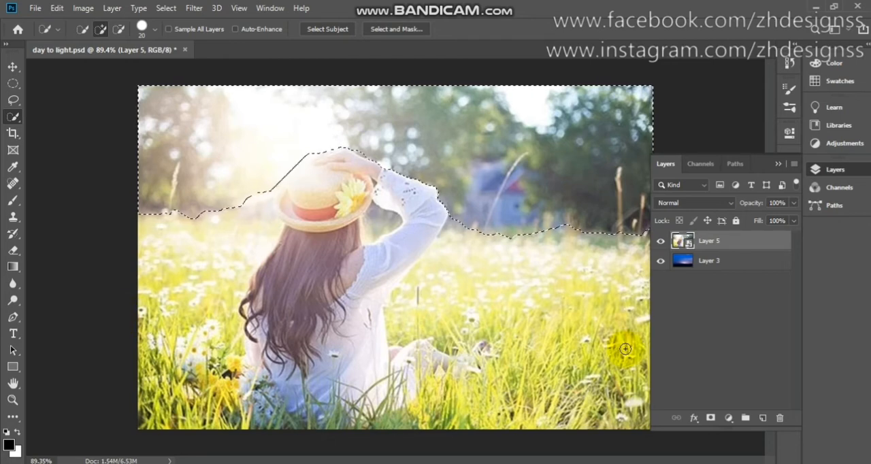
- Invert the selection and add a layer mask to Layer 5 so only the woman and field remain
left_click(175, 10)
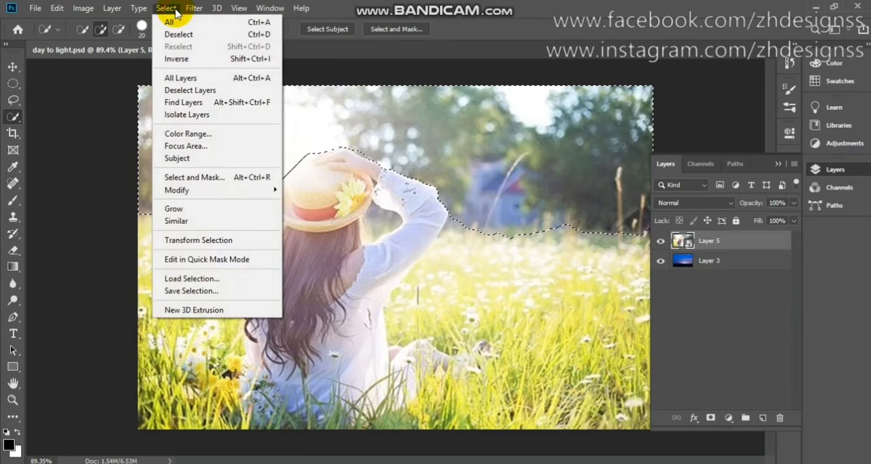
left_click(191, 61)
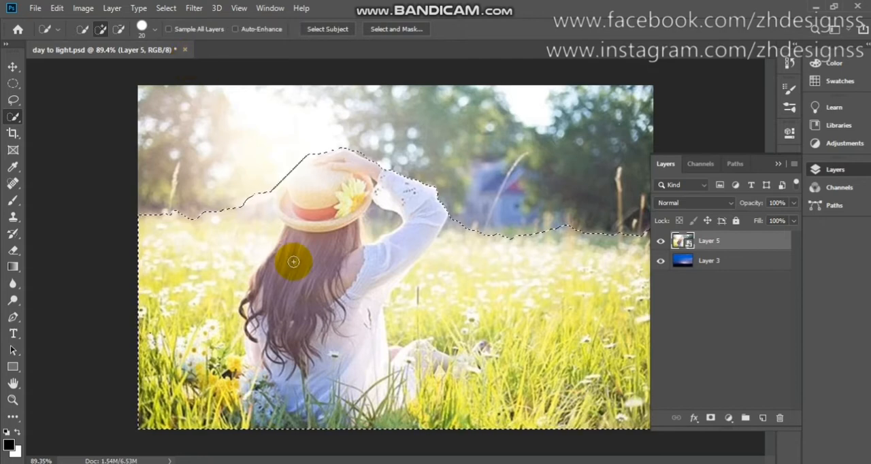
left_click(711, 420)
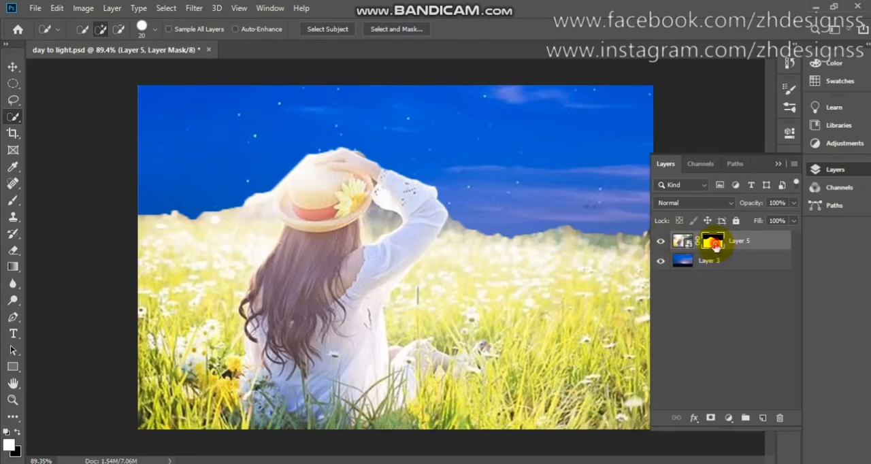
- Paint black on the Layer 5 mask with a soft brush at 87% opacity in the gap between the hat and raised arm
left_click(14, 200)
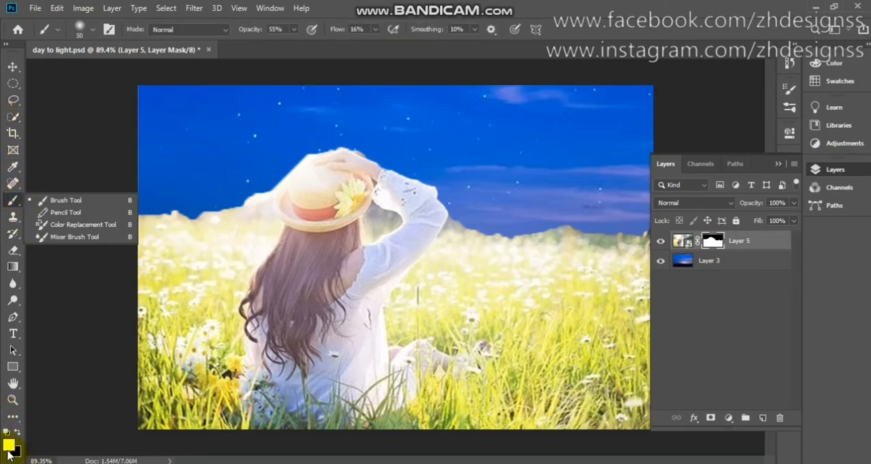
left_click(87, 446)
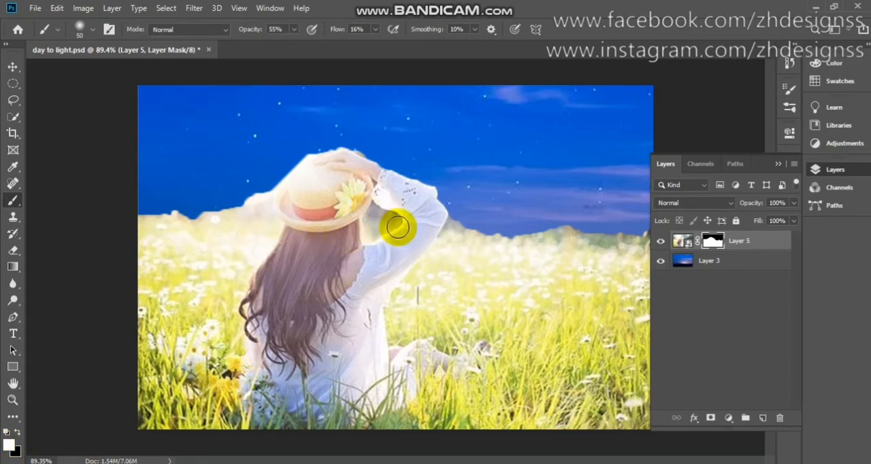
scroll(399, 228, "up", 5)
scroll(398, 228, "down", 2)
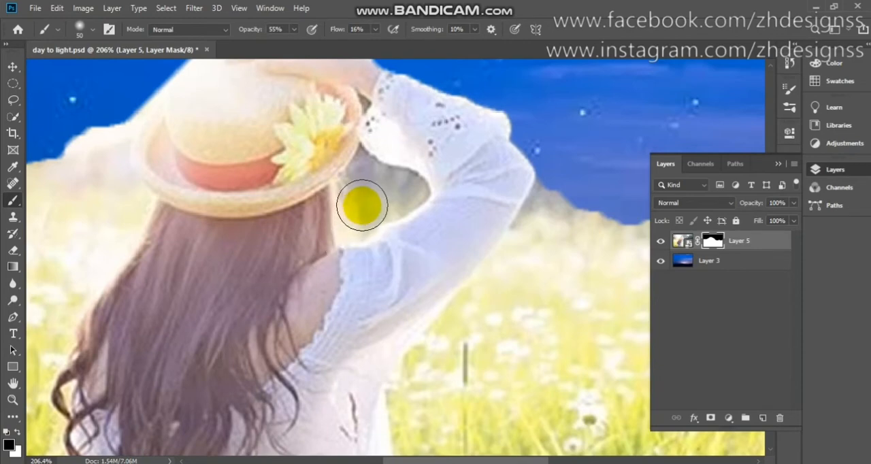
key("bracketleft")
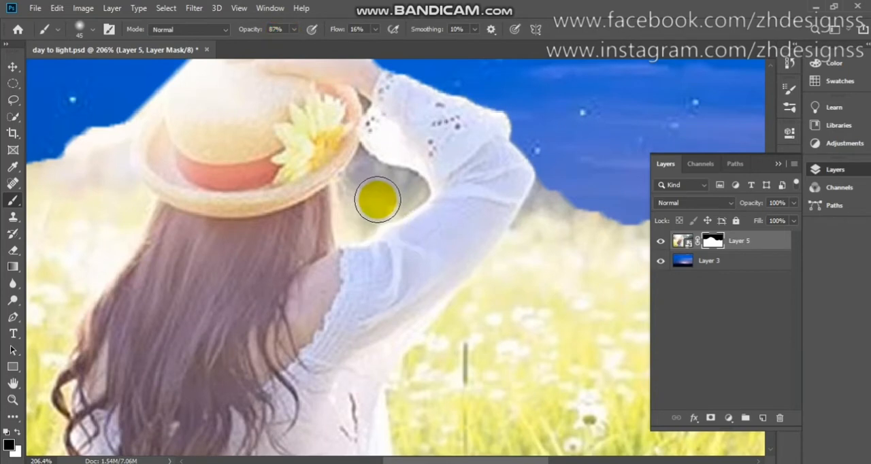
mouse_move(377, 200)
left_mouse_down()
mouse_move(365, 198)
mouse_move(379, 198)
mouse_move(379, 188)
mouse_move(391, 193)
mouse_move(373, 202)
mouse_move(361, 236)
mouse_move(353, 213)
mouse_move(369, 239)
mouse_move(369, 260)
mouse_move(356, 266)
mouse_move(369, 265)
mouse_move(360, 200)
left_mouse_up()
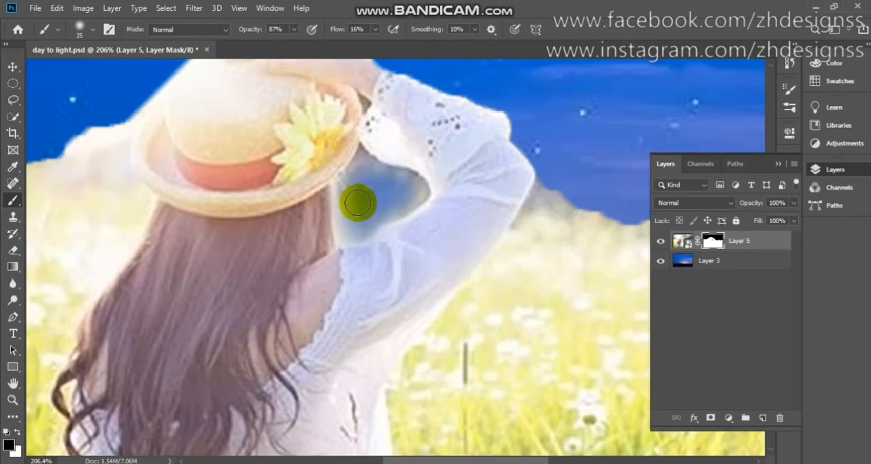
mouse_move(358, 203)
left_mouse_down()
mouse_move(359, 166)
mouse_move(350, 234)
mouse_move(415, 199)
mouse_move(412, 183)
mouse_move(361, 166)
mouse_move(361, 183)
mouse_move(347, 190)
mouse_move(347, 240)
mouse_move(347, 217)
mouse_move(347, 237)
mouse_move(360, 236)
mouse_move(420, 191)
mouse_move(363, 174)
mouse_move(365, 152)
mouse_move(340, 204)
left_mouse_up()
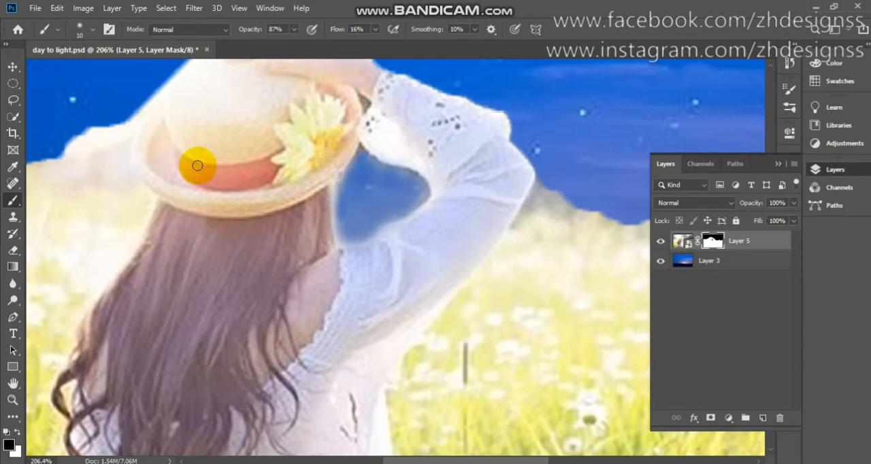
- Refine the mask edges of the gap under the hat brim using a soft 10 px brush
left_click(81, 30)
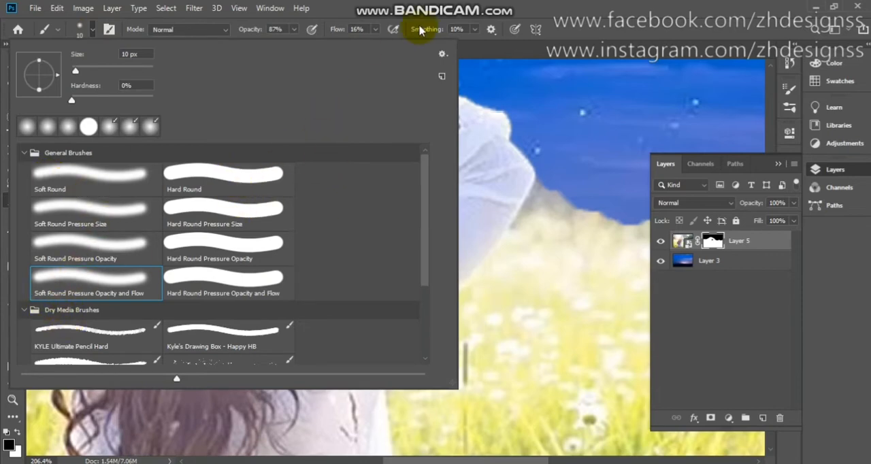
left_click(89, 34)
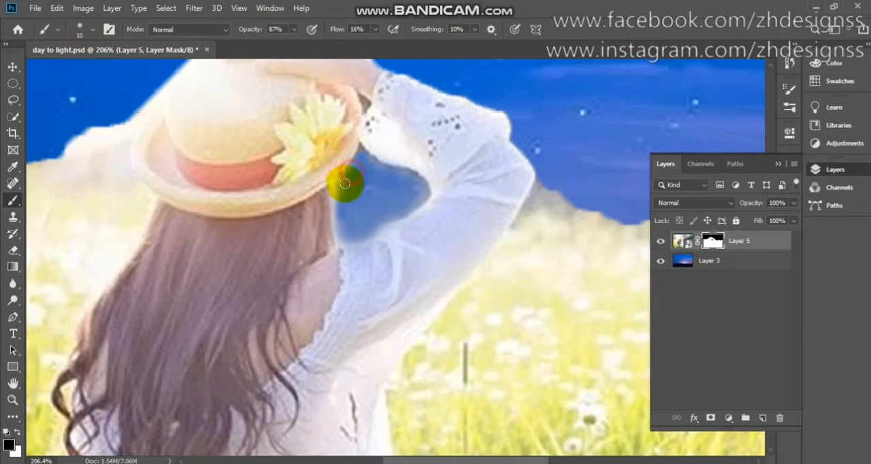
mouse_move(345, 184)
left_mouse_down()
mouse_move(339, 257)
mouse_move(420, 201)
mouse_move(419, 185)
mouse_move(423, 198)
mouse_move(420, 184)
mouse_move(370, 166)
left_mouse_up()
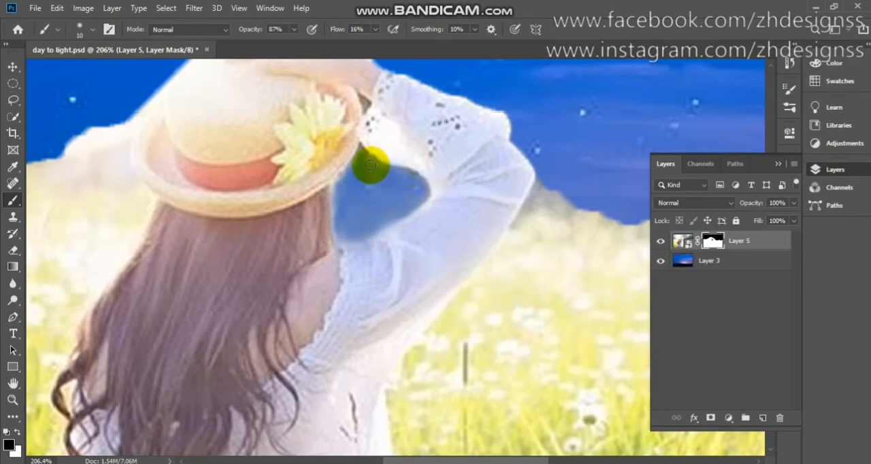
- Soften the field's horizon on both sides of the woman by painting black on the mask with a size 70 brush, 100% opacity and 30% flow
key("ctrl+0")
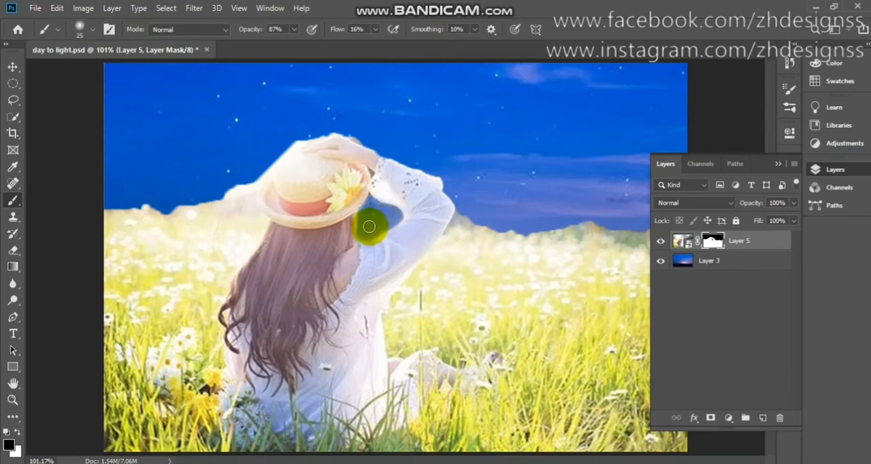
left_click(294, 30)
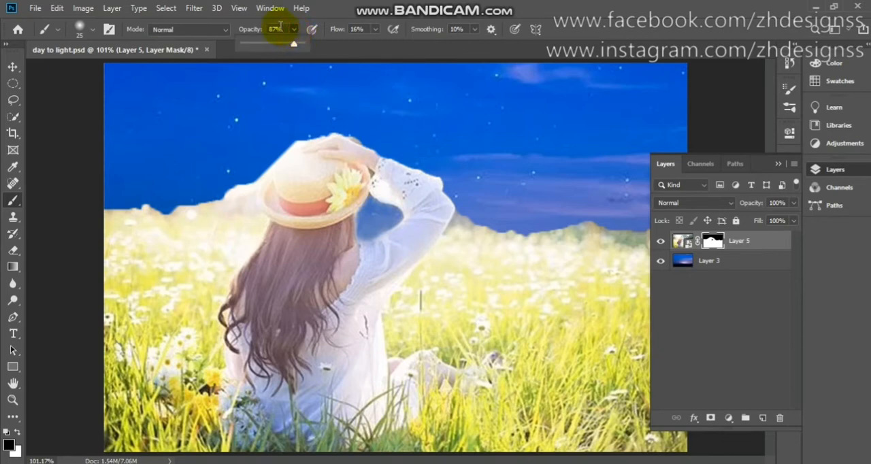
left_click(279, 27)
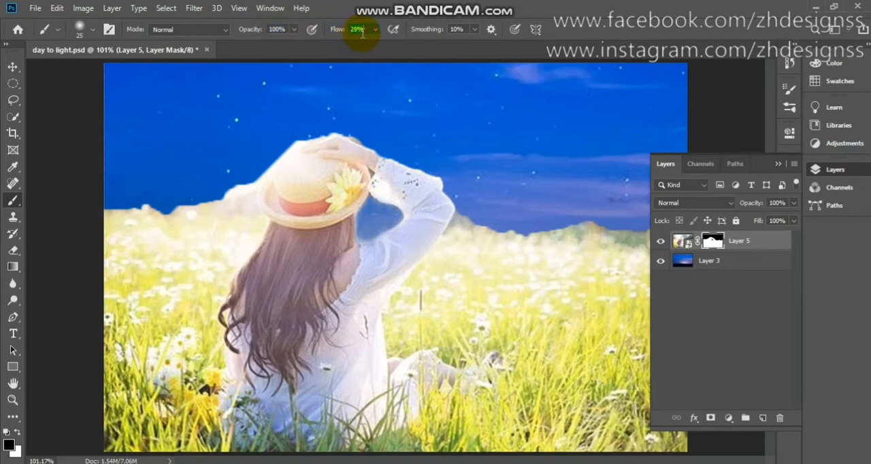
left_click(777, 164)
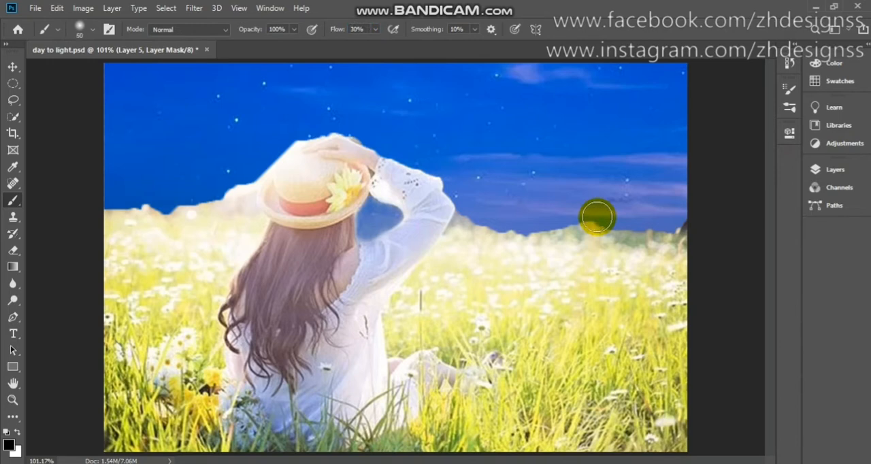
left_click(696, 221)
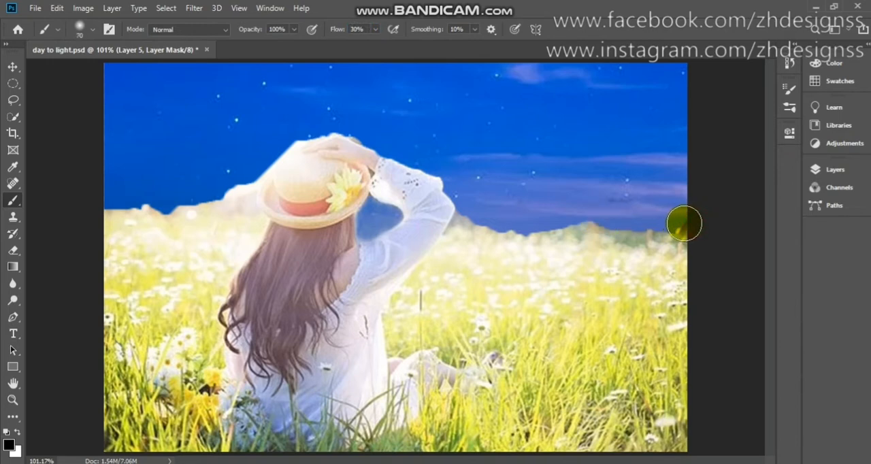
mouse_move(677, 223)
left_mouse_down()
mouse_move(573, 217)
mouse_move(681, 218)
mouse_move(591, 217)
left_mouse_up()
mouse_move(590, 218)
left_mouse_down()
mouse_move(501, 218)
mouse_move(557, 228)
left_mouse_up()
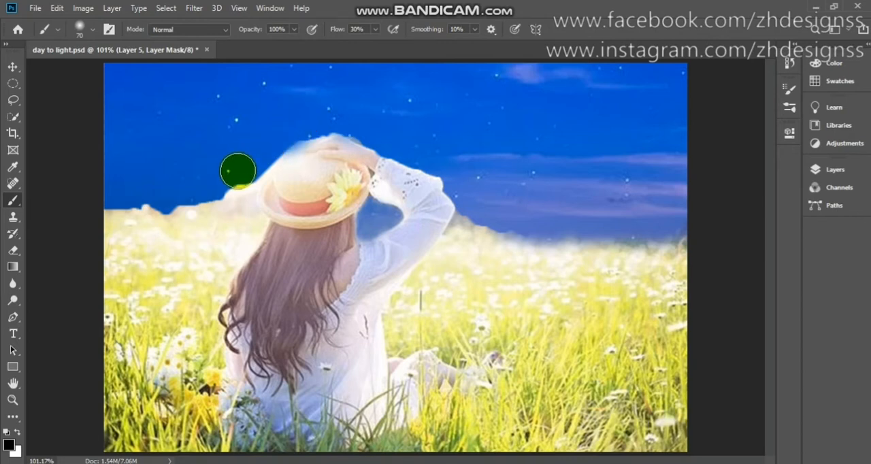
left_click_drag(232, 179, 227, 177)
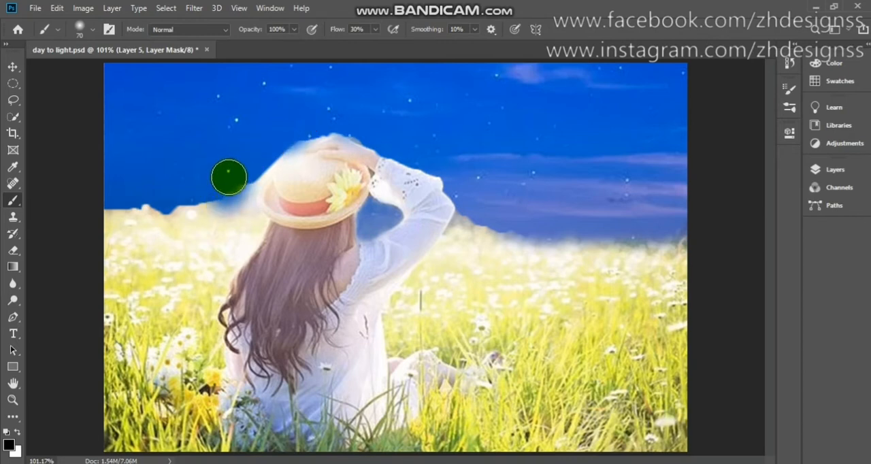
mouse_move(179, 196)
left_mouse_down()
mouse_move(246, 193)
mouse_move(284, 228)
mouse_move(234, 208)
mouse_move(117, 217)
left_mouse_up()
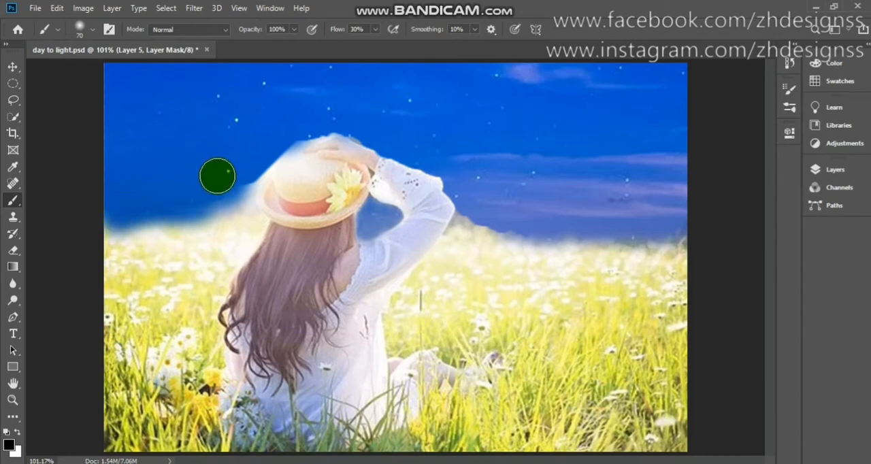
- Soften the hat's outer edge by painting black on the Layer 5 mask, lowering the brush to 11% flow and size 45
left_click_drag(218, 206, 245, 176)
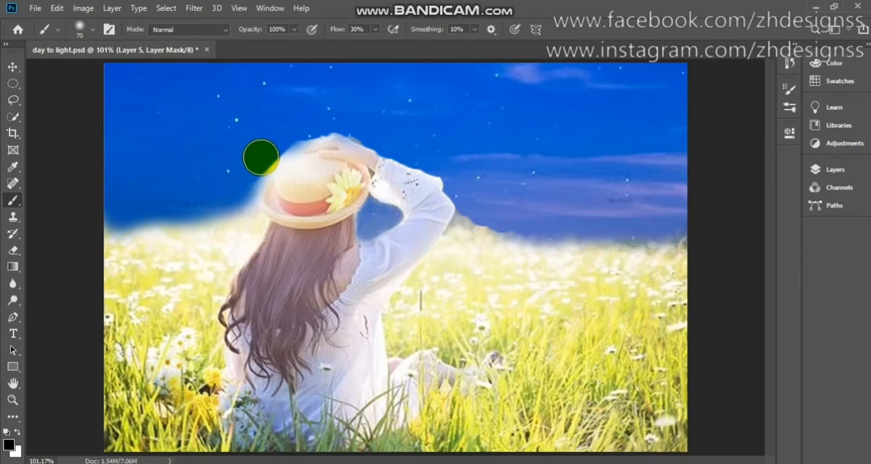
scroll(261, 158, "up", 5)
scroll(261, 157, "down", 3)
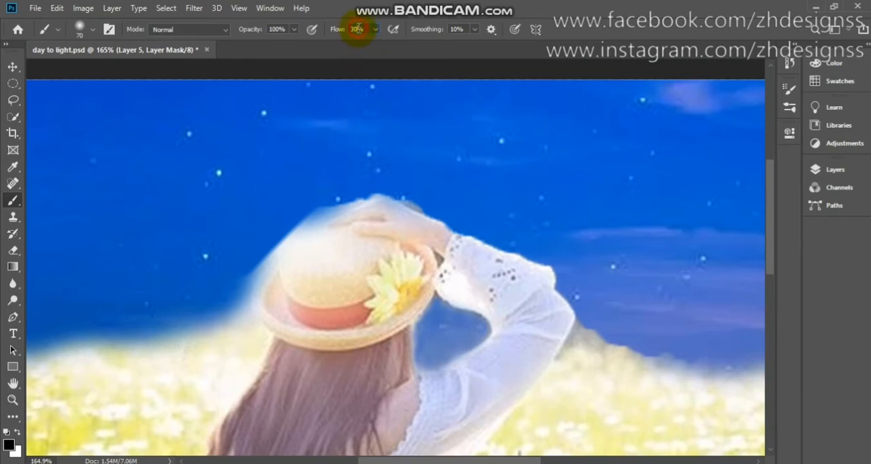
scroll(358, 28, "down", 16)
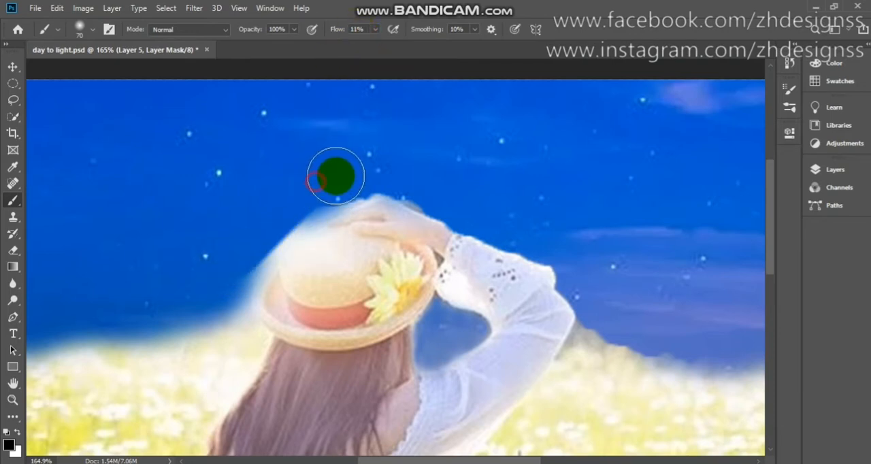
mouse_move(292, 198)
left_mouse_down()
mouse_move(338, 185)
mouse_move(296, 201)
mouse_move(243, 239)
mouse_move(258, 242)
left_mouse_up()
key("bracketleft")
key("bracketleft")
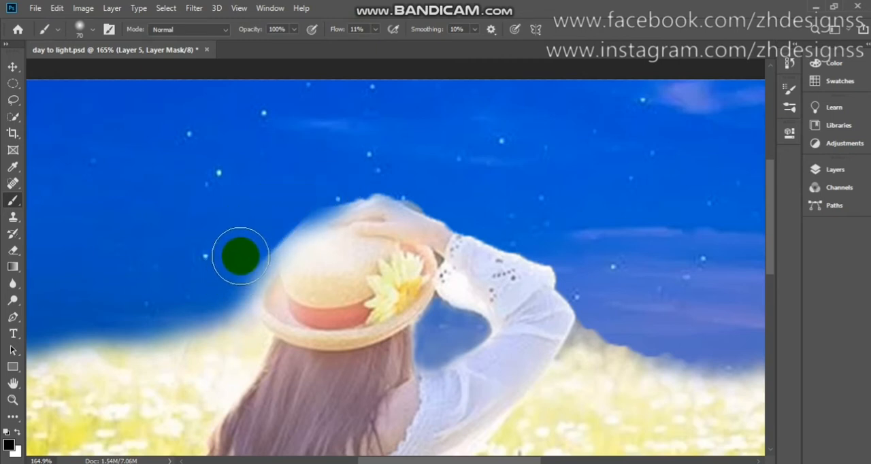
key("bracketleft")
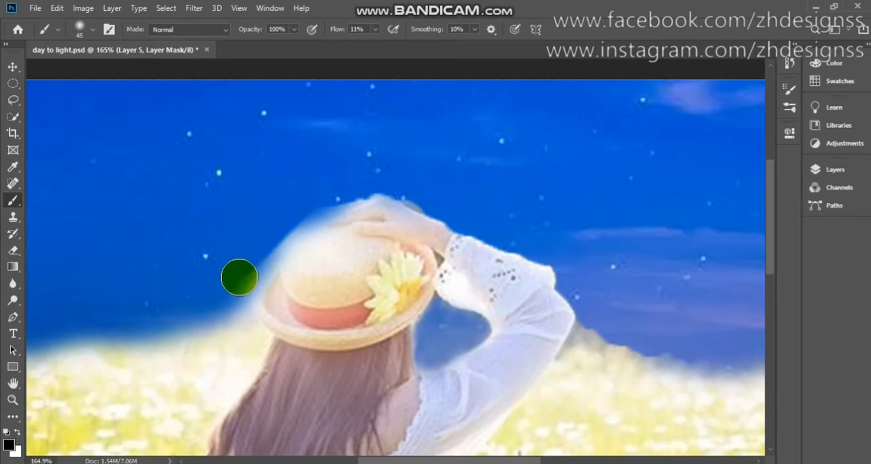
mouse_move(266, 244)
left_mouse_down()
mouse_move(285, 214)
mouse_move(264, 237)
mouse_move(294, 209)
mouse_move(276, 241)
mouse_move(326, 192)
mouse_move(311, 200)
mouse_move(344, 198)
mouse_move(305, 205)
mouse_move(262, 230)
mouse_move(302, 219)
mouse_move(325, 198)
mouse_move(315, 199)
mouse_move(375, 196)
mouse_move(370, 180)
mouse_move(436, 201)
mouse_move(515, 200)
left_mouse_up()
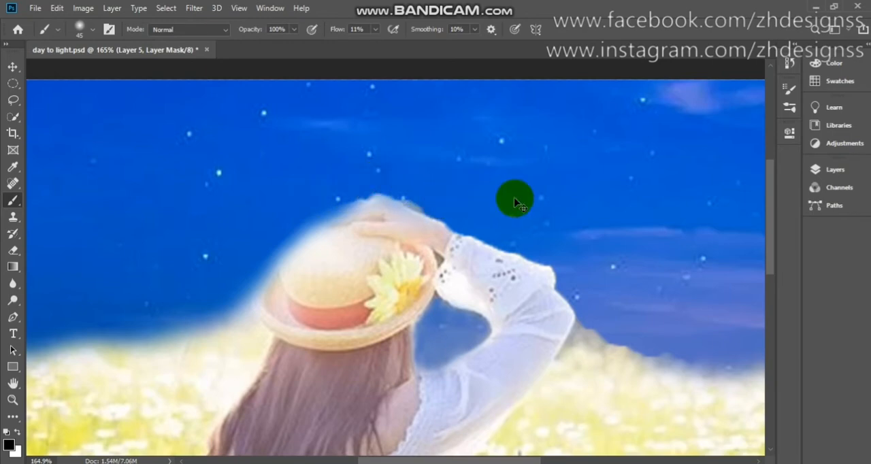
key("ctrl+0")
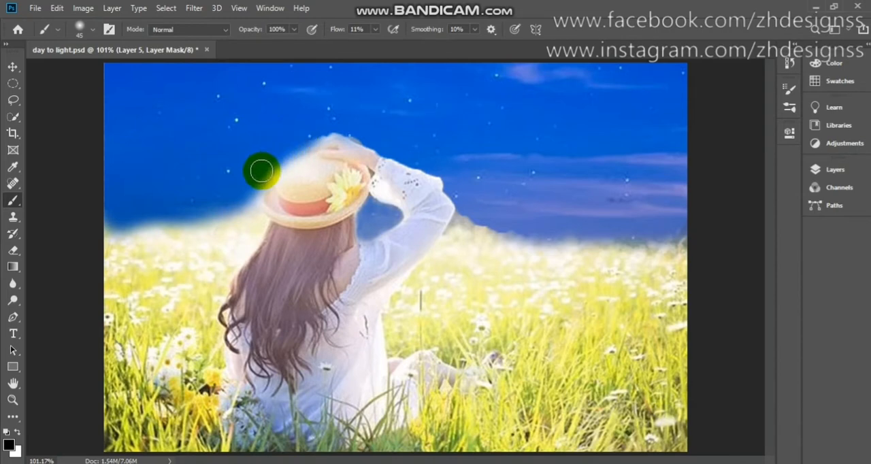
- Blend the horizon to the left of the woman by painting black on the mask, enlarging the brush to size 60
mouse_move(245, 207)
left_mouse_down()
mouse_move(175, 234)
mouse_move(130, 237)
left_mouse_up()
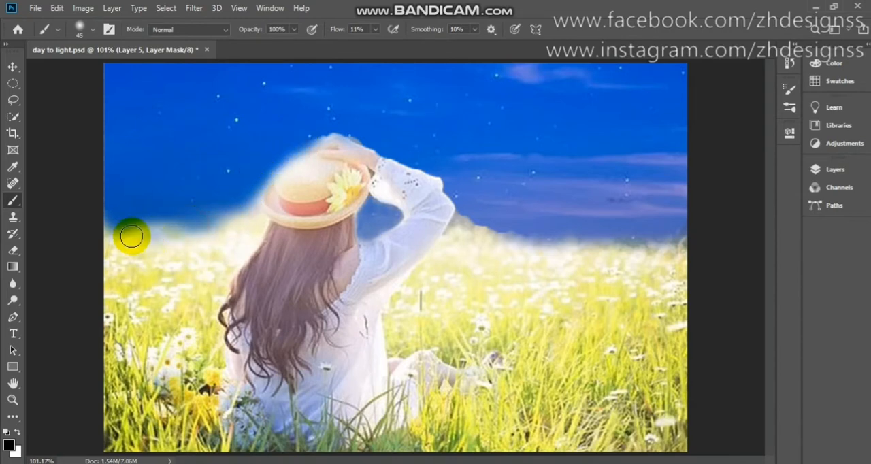
key("bracketright")
key("bracketright")
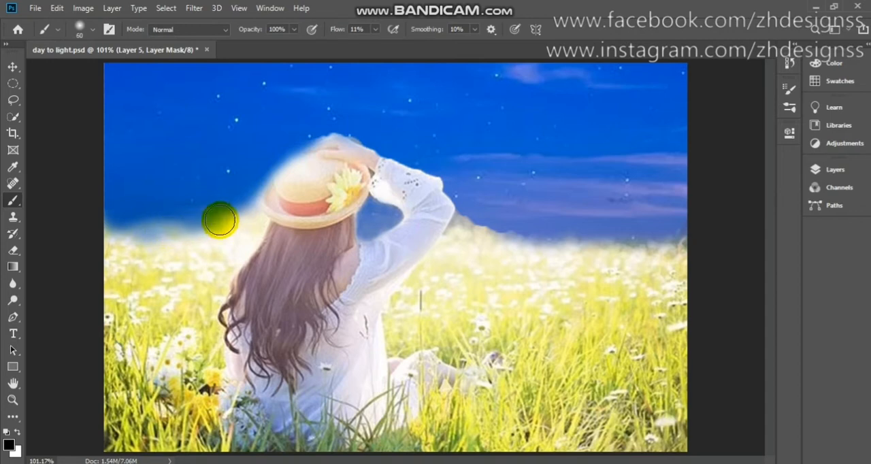
mouse_move(101, 229)
left_mouse_down()
mouse_move(157, 232)
mouse_move(200, 221)
mouse_move(169, 220)
mouse_move(236, 209)
left_mouse_up()
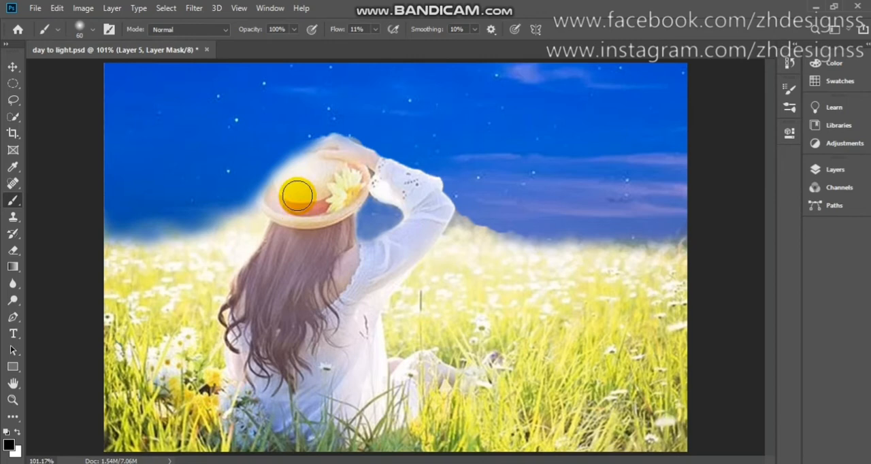
- Restore the hat's crown by painting white on the mask with a size 90 brush, and return the foreground colour to black
key("x")
key("bracketright")
key("bracketright")
key("bracketright")
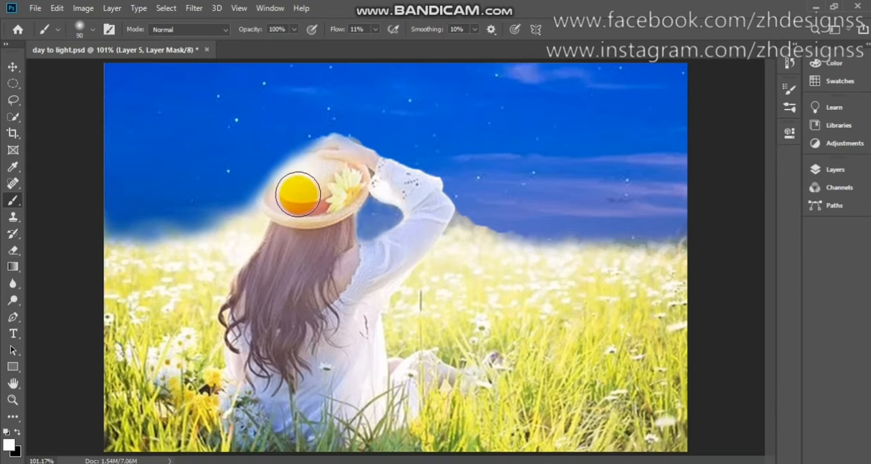
mouse_move(283, 196)
left_mouse_down()
mouse_move(281, 175)
mouse_move(298, 178)
mouse_move(296, 160)
mouse_move(286, 210)
mouse_move(268, 175)
mouse_move(280, 191)
mouse_move(300, 170)
mouse_move(289, 162)
mouse_move(290, 170)
mouse_move(322, 167)
mouse_move(264, 172)
mouse_move(248, 150)
mouse_move(238, 172)
mouse_move(265, 152)
mouse_move(248, 166)
mouse_move(262, 151)
mouse_move(245, 188)
mouse_move(259, 153)
mouse_move(284, 140)
mouse_move(341, 143)
left_mouse_up()
key("x")
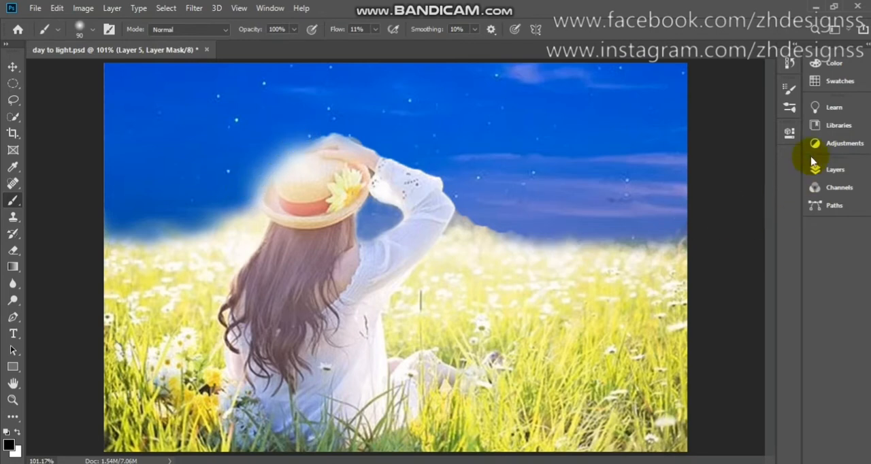
- Add a Curves adjustment layer above Layer 5 and clip it to that layer
left_click(829, 170)
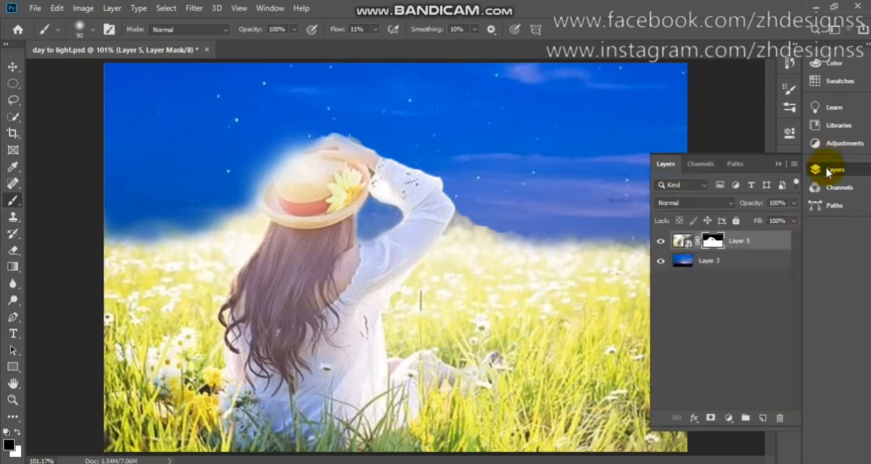
left_click(737, 246)
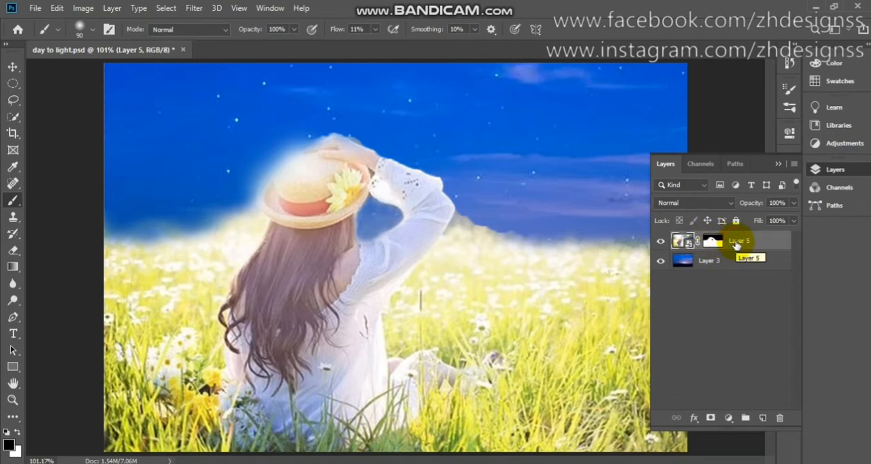
left_click(728, 418)
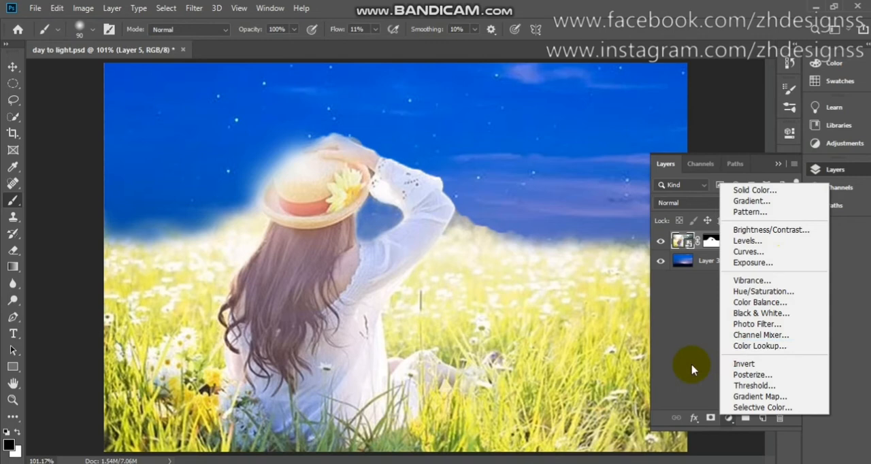
left_click(769, 256)
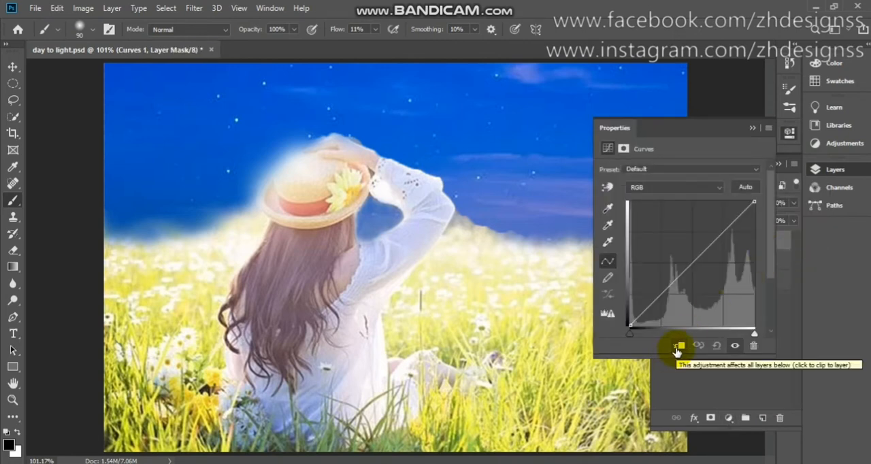
left_click(677, 349)
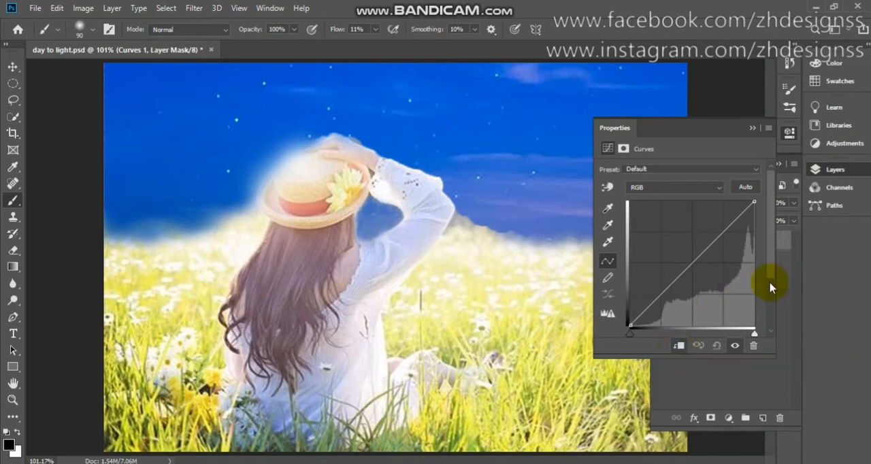
- Apply the automatic correction to the Curves adjustment and set its auto algorithm to Find Dark & Light Colors
left_click(786, 247)
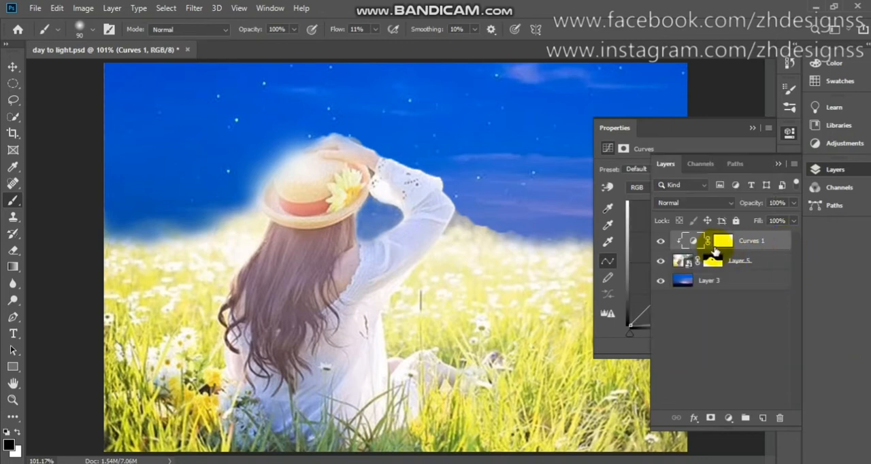
left_click(691, 241)
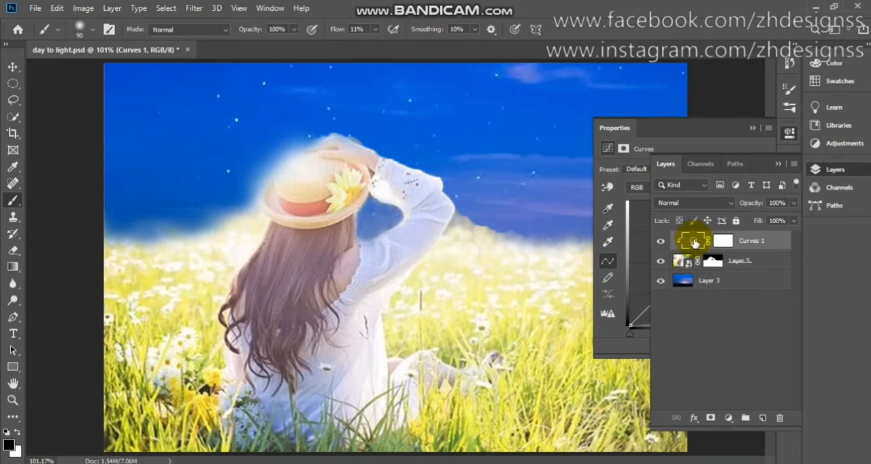
left_click(722, 242)
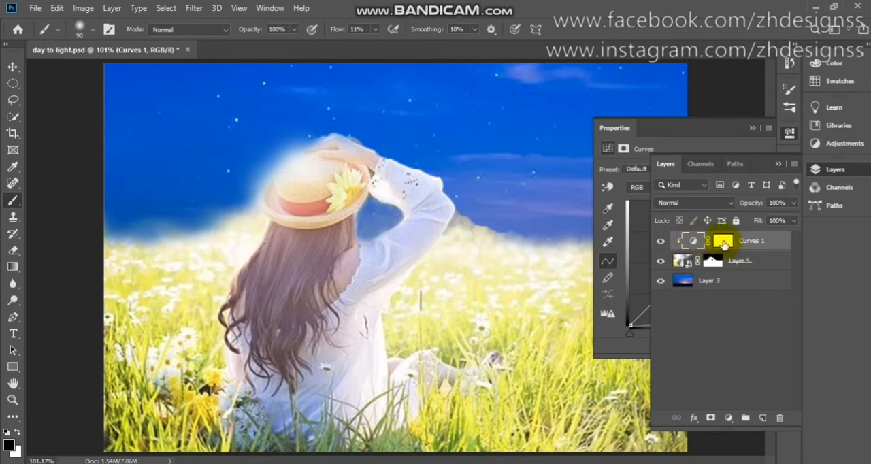
left_click(719, 146)
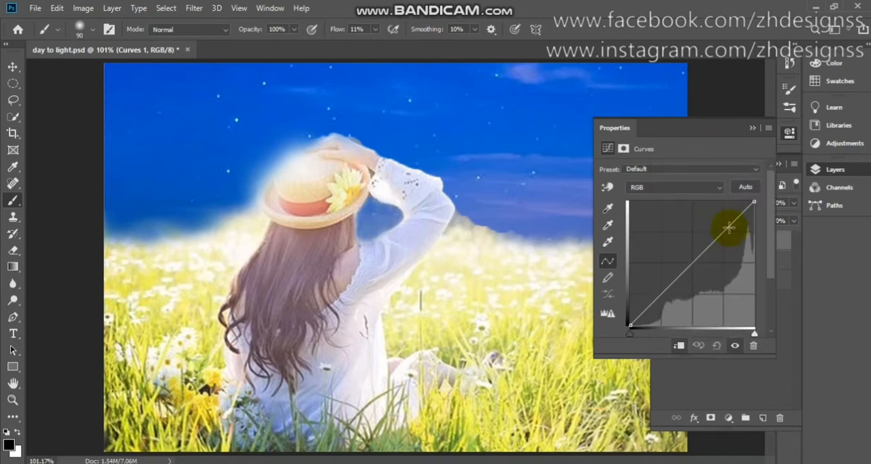
left_click(745, 188)
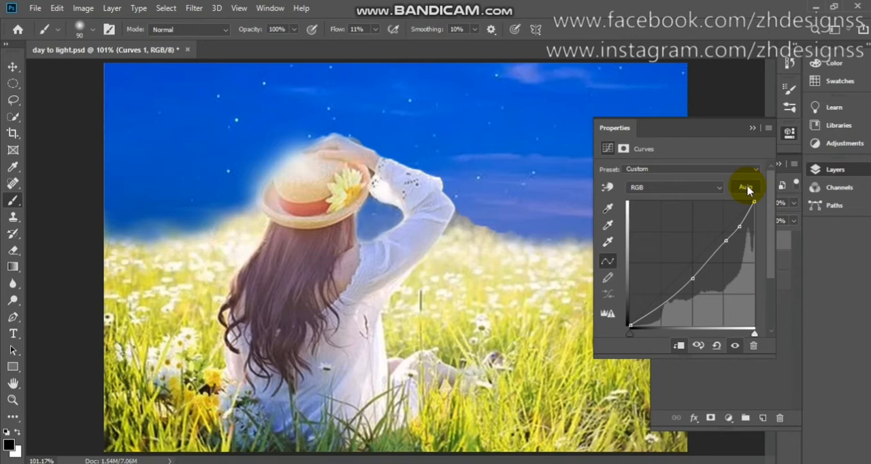
left_click(768, 128)
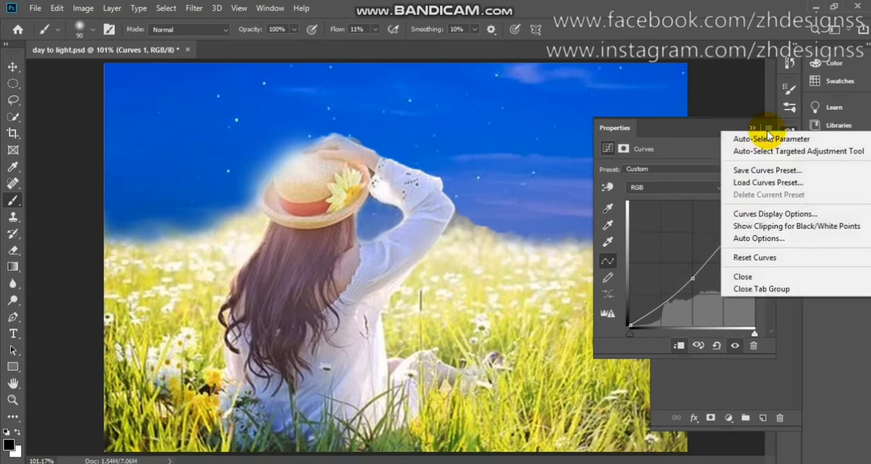
left_click(759, 238)
left_click(669, 125)
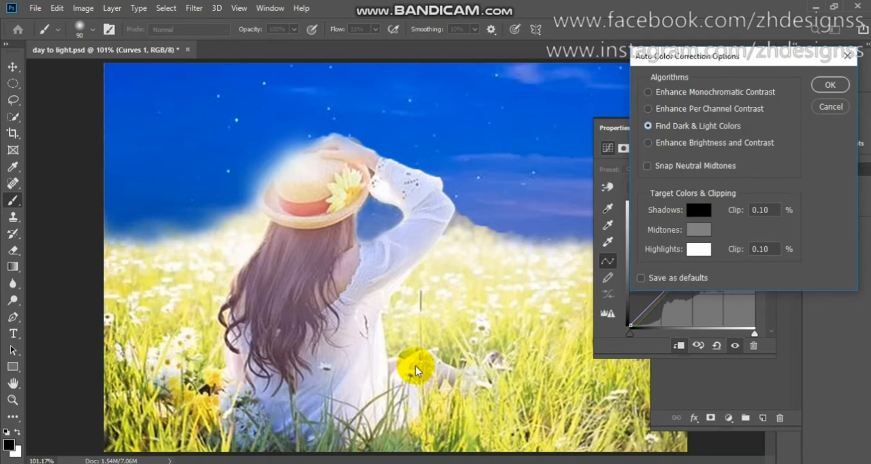
- Set the auto correction's target shadow colour to dark blue 03285a, starting from a blue sampled from the sky
left_click(706, 215)
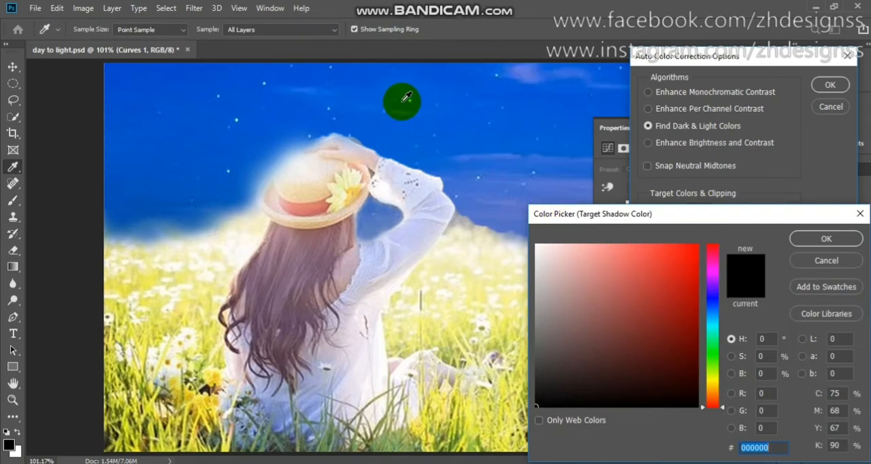
left_click(406, 98)
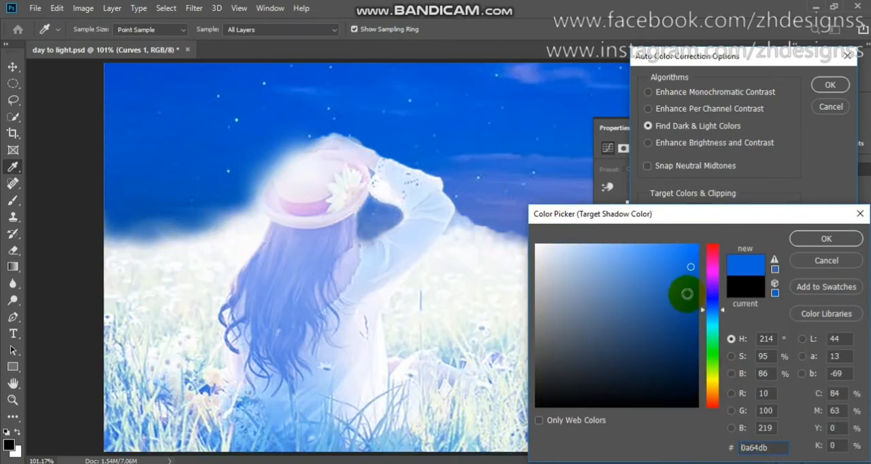
left_click(691, 319)
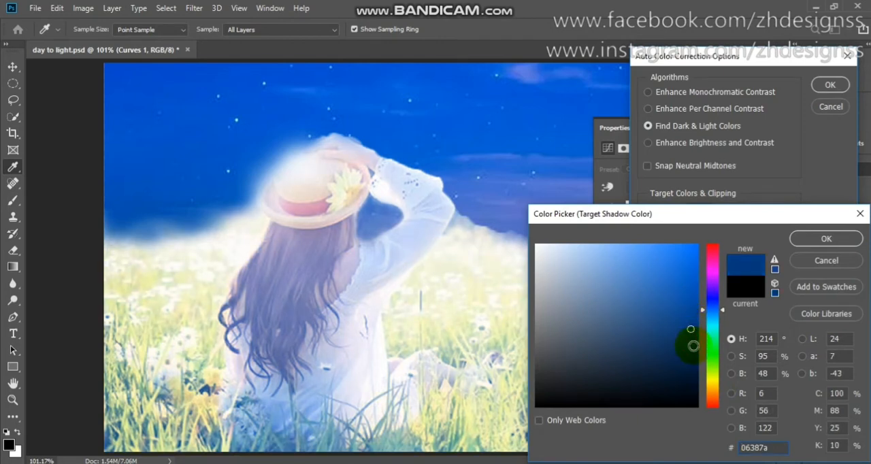
left_click(694, 345)
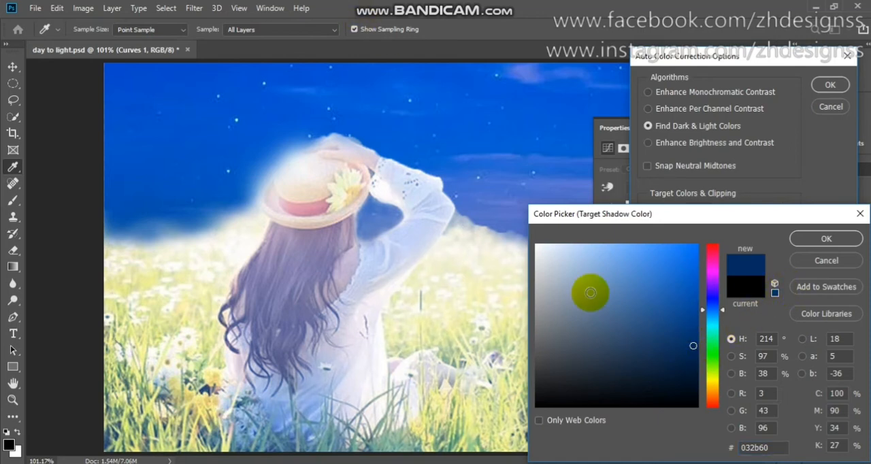
left_click(694, 343)
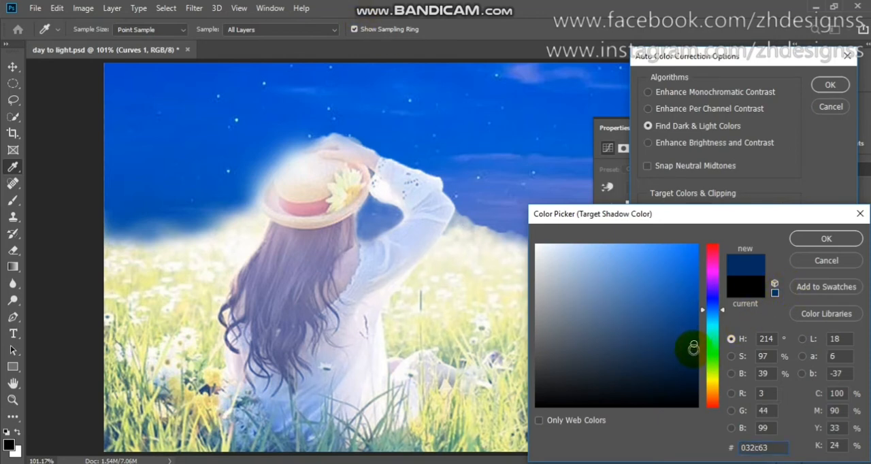
left_click(693, 350)
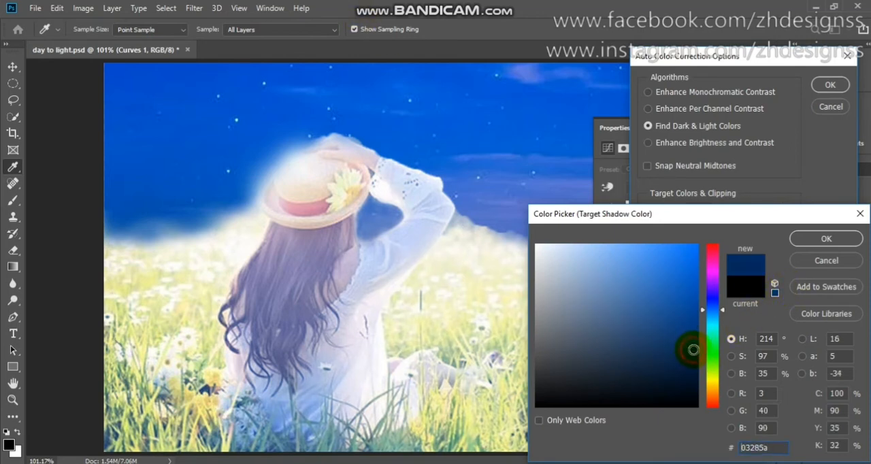
left_click(823, 248)
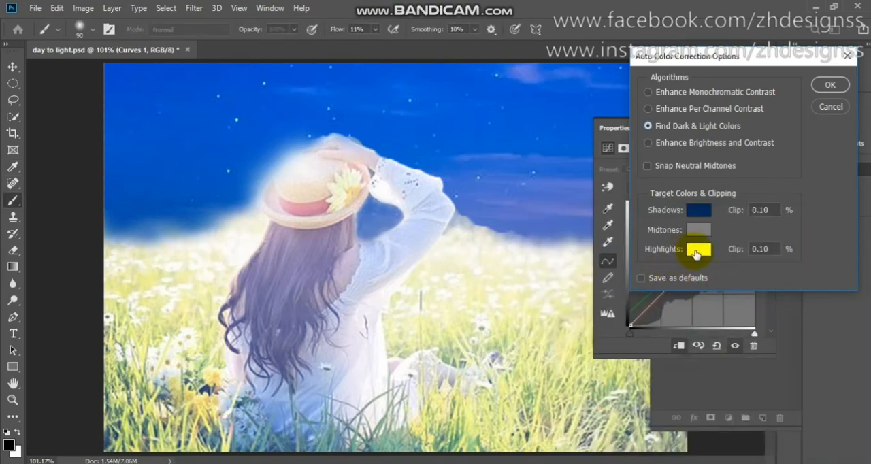
- Set the auto correction's target highlight colour to blue 014fca, sampled from the sky, and apply the options without saving them as defaults
left_click(696, 252)
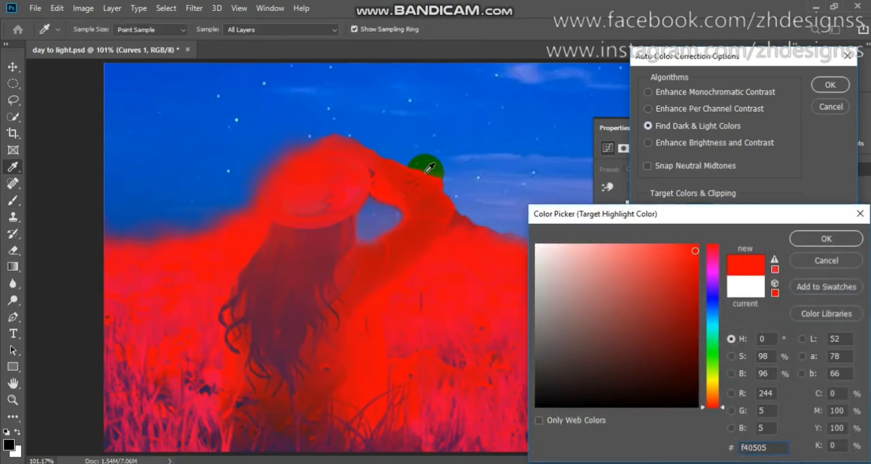
left_click(300, 103)
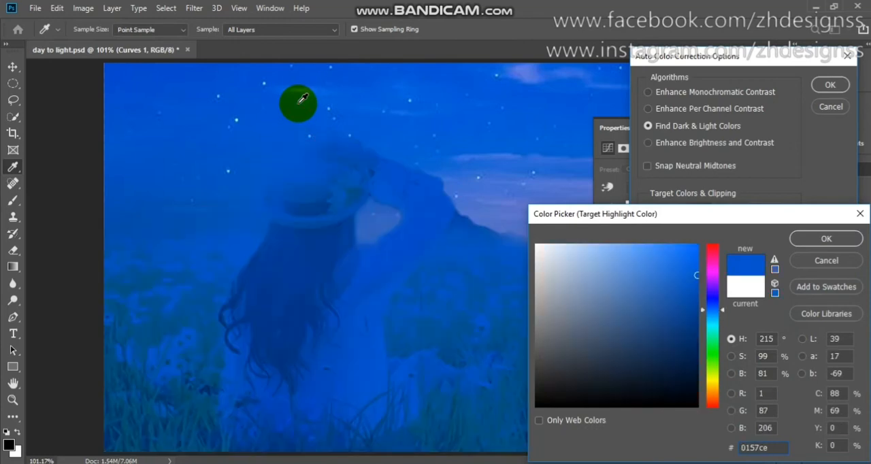
left_click_drag(302, 100, 300, 105)
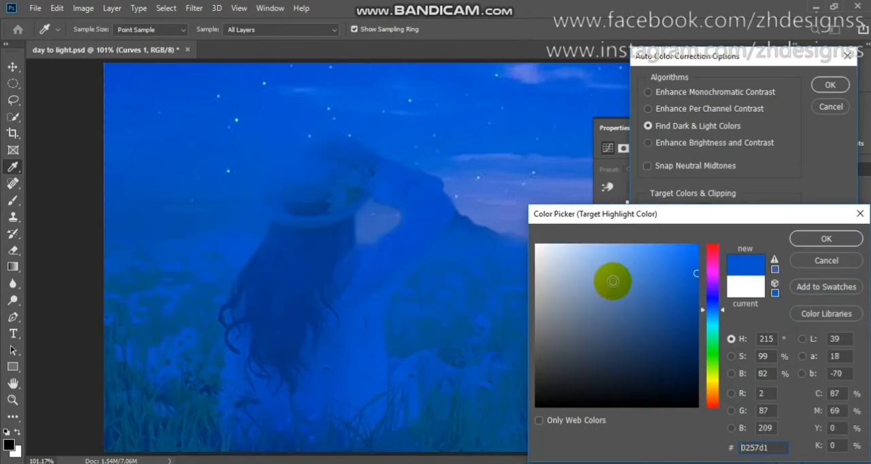
left_click(692, 289)
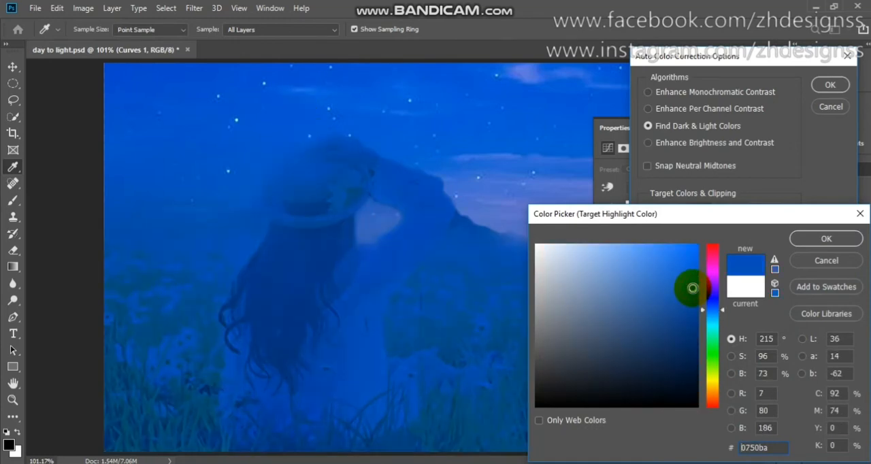
left_click(688, 285)
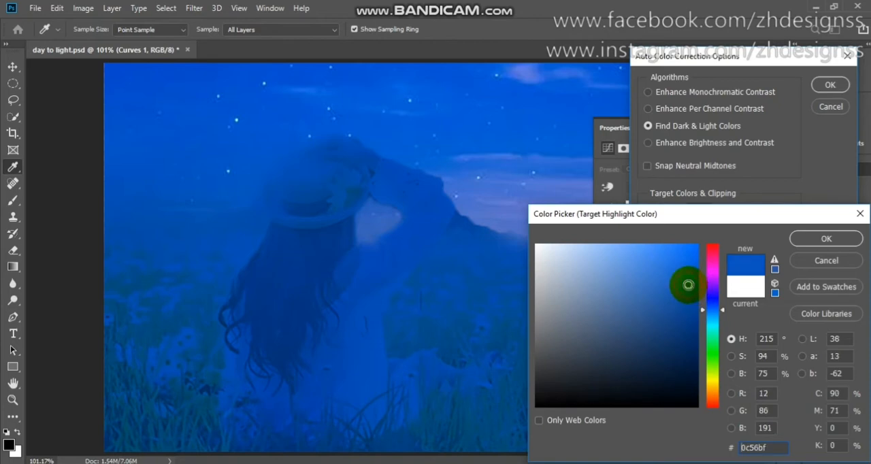
left_click(426, 121)
left_click(202, 92)
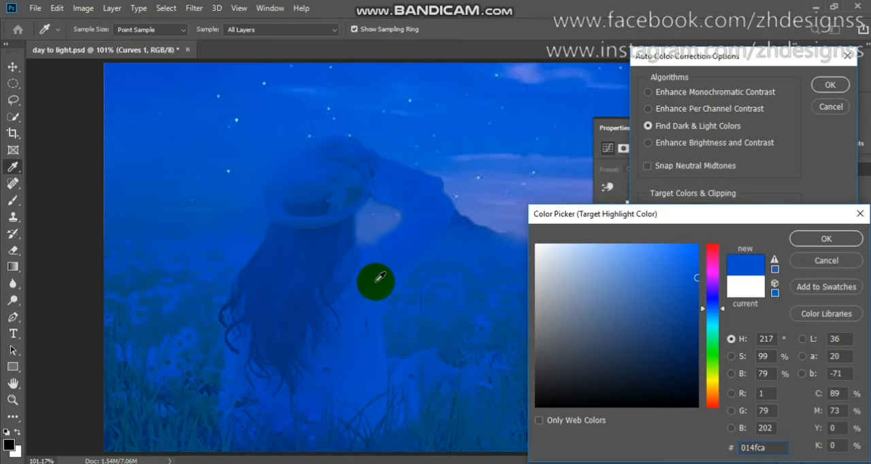
left_click(829, 239)
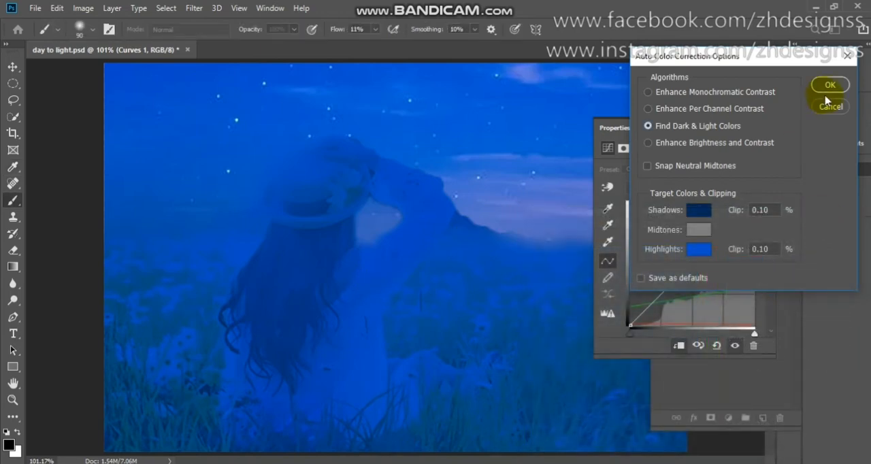
left_click(829, 86)
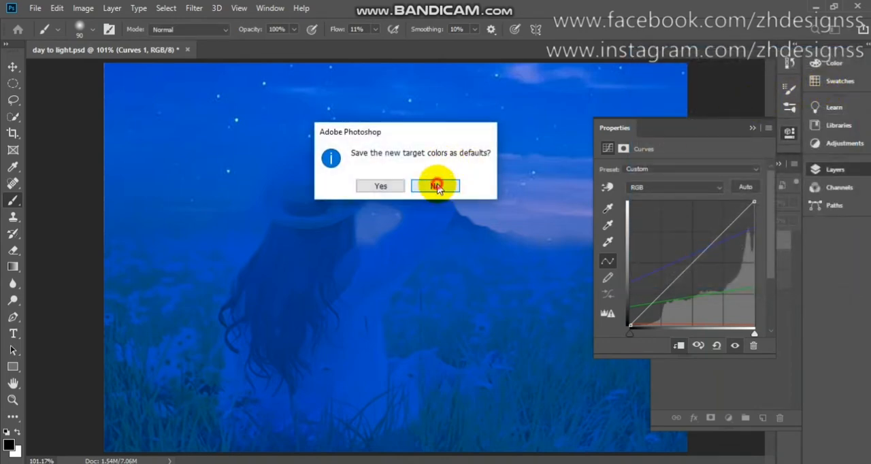
left_click(436, 187)
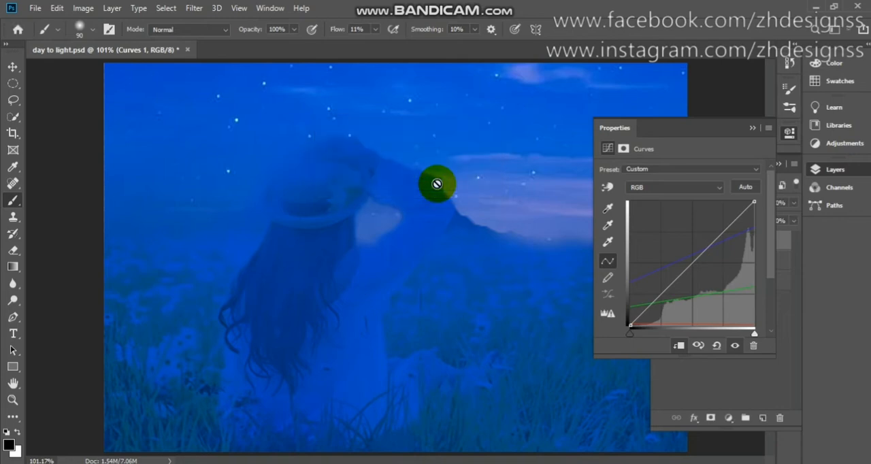
- Set the Curves 1 layer's blending mode to Multiply and toggle its visibility to compare the photo with and without it
left_click(752, 129)
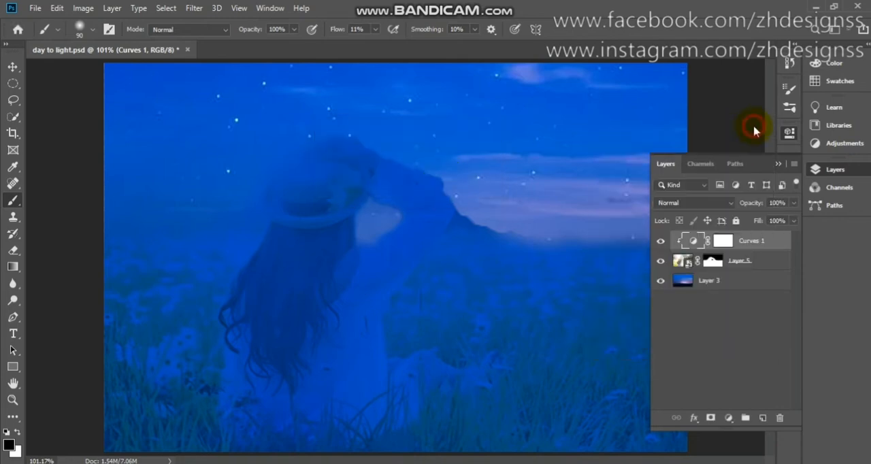
left_click(730, 203)
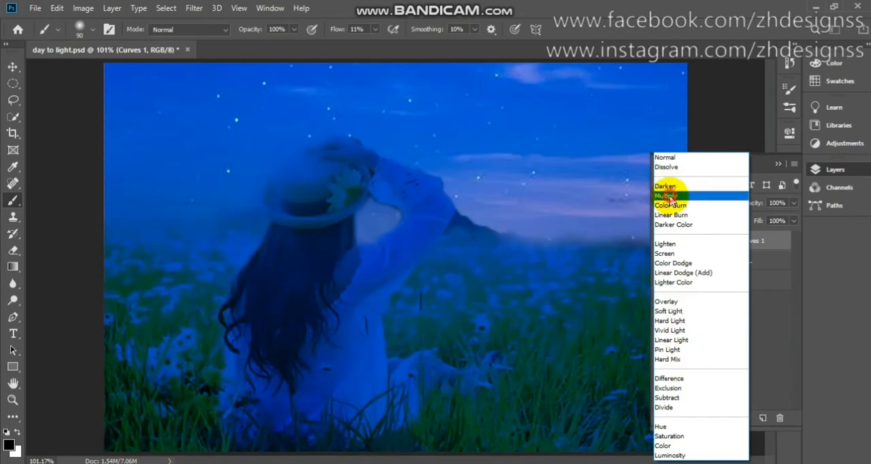
left_click(671, 196)
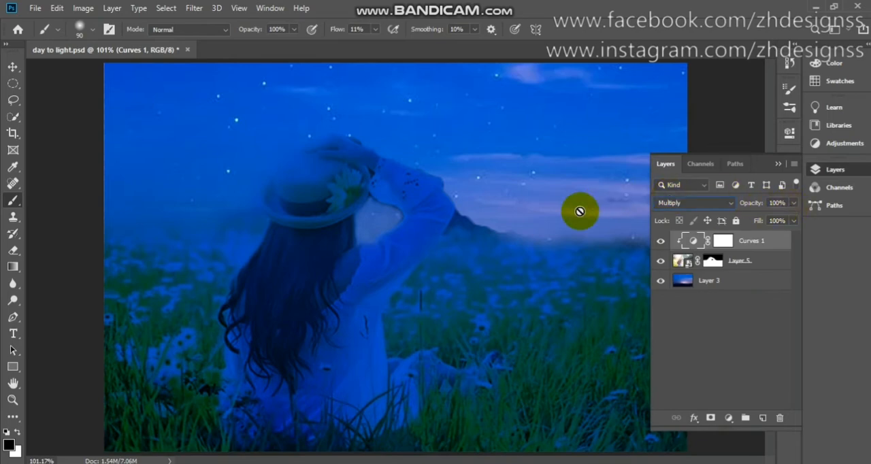
left_click(659, 241)
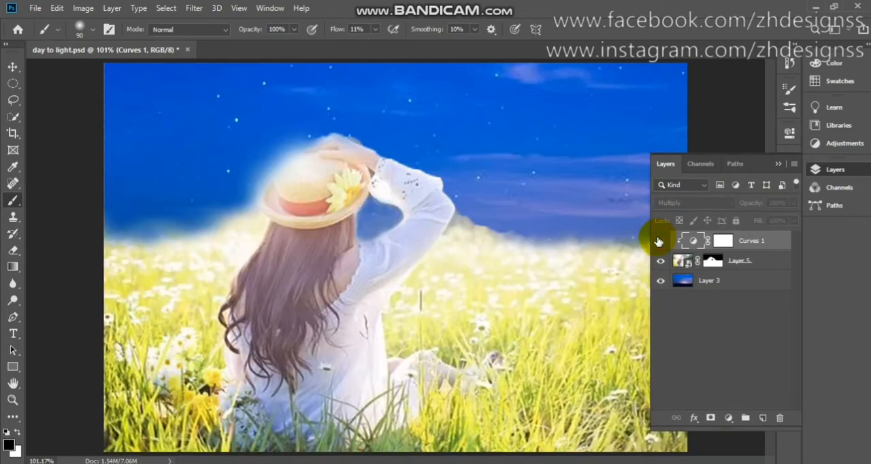
left_click(659, 242)
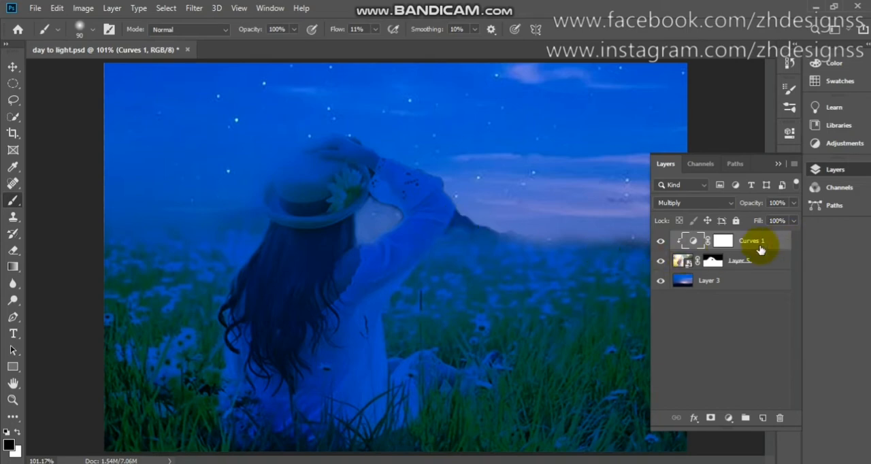
- Paint black on Layer 5's mask with a size 40 brush to hide the remnant beside the woman's elbow, and switch the foreground to white
left_click(711, 262)
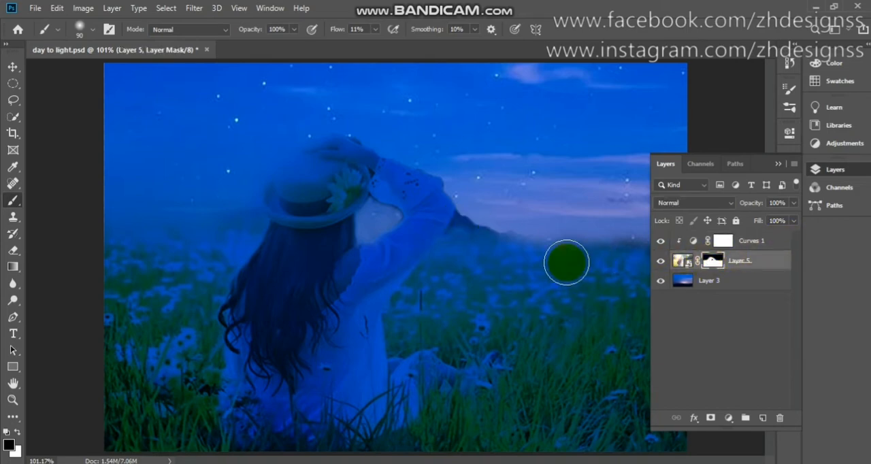
key("bracketleft")
key("bracketleft")
key("bracketleft")
key("bracketleft")
key("bracketleft")
mouse_move(488, 218)
left_mouse_down()
mouse_move(459, 228)
mouse_move(464, 209)
mouse_move(457, 228)
mouse_move(461, 214)
mouse_move(459, 225)
mouse_move(460, 214)
mouse_move(482, 232)
mouse_move(488, 226)
mouse_move(475, 221)
mouse_move(529, 231)
mouse_move(489, 225)
mouse_move(506, 231)
mouse_move(494, 231)
mouse_move(455, 210)
mouse_move(476, 224)
mouse_move(470, 214)
mouse_move(463, 221)
mouse_move(464, 211)
mouse_move(456, 237)
mouse_move(461, 218)
mouse_move(444, 240)
mouse_move(462, 211)
mouse_move(441, 259)
mouse_move(436, 218)
mouse_move(445, 211)
mouse_move(440, 226)
mouse_move(451, 210)
mouse_move(436, 235)
left_mouse_up()
key("x")
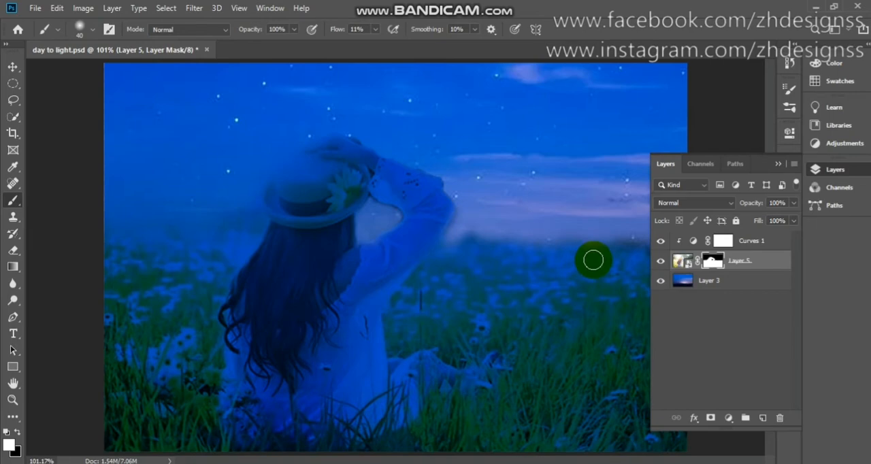
- Try Layer 5 at about 87% opacity and return it to 100%
left_click(788, 204)
left_click_drag(787, 205, 763, 208)
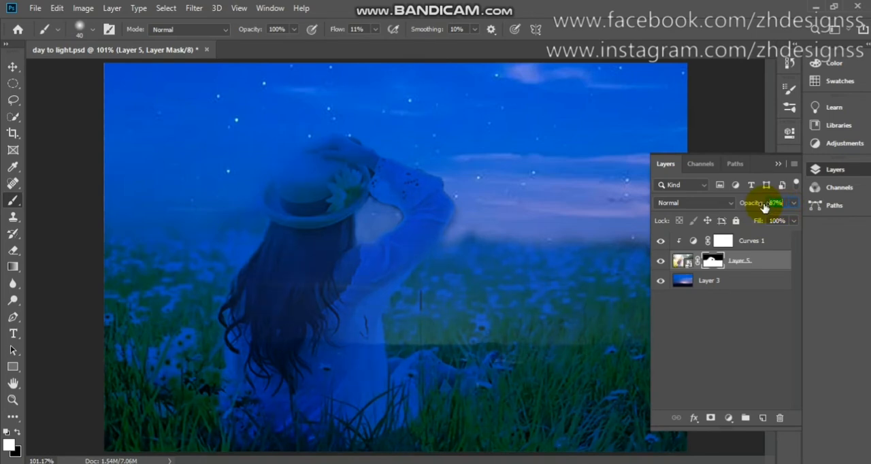
left_click_drag(764, 208, 764, 209)
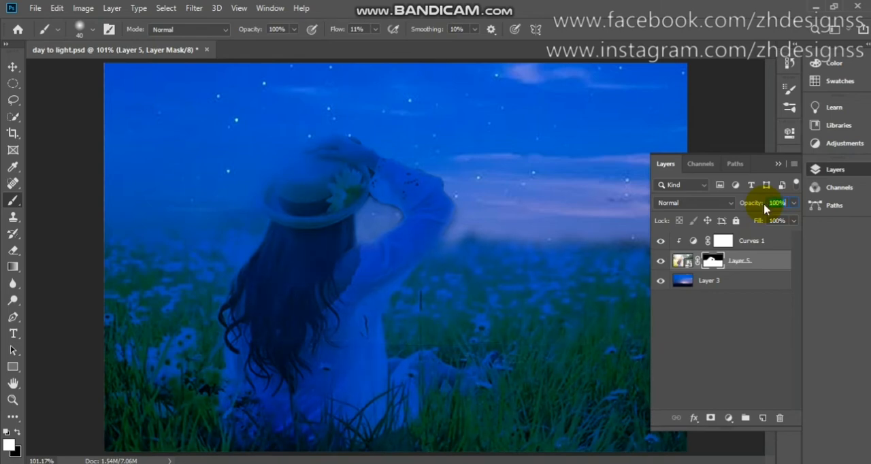
- Add a Photo Filter adjustment clipped to Layer 5 and set its density to 100%
left_click(730, 418)
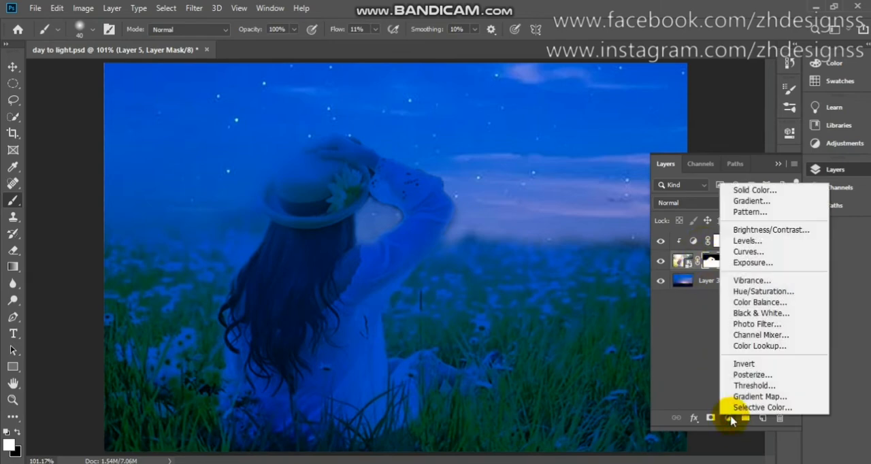
left_click(751, 329)
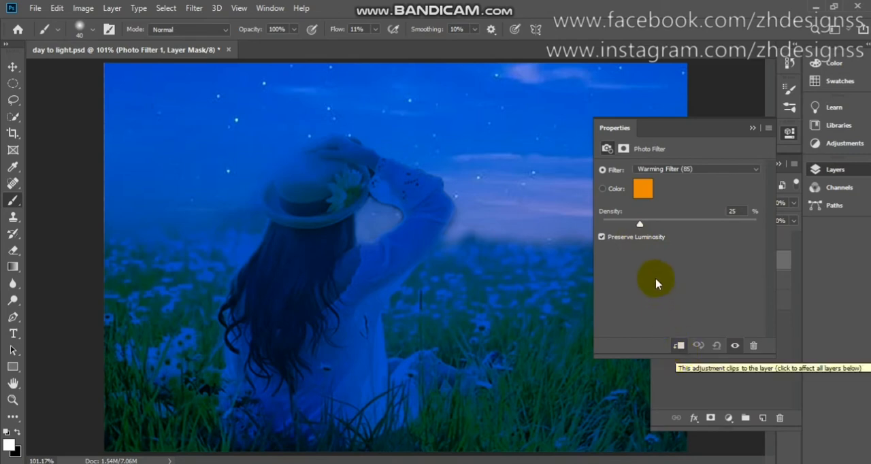
left_click_drag(640, 227, 758, 230)
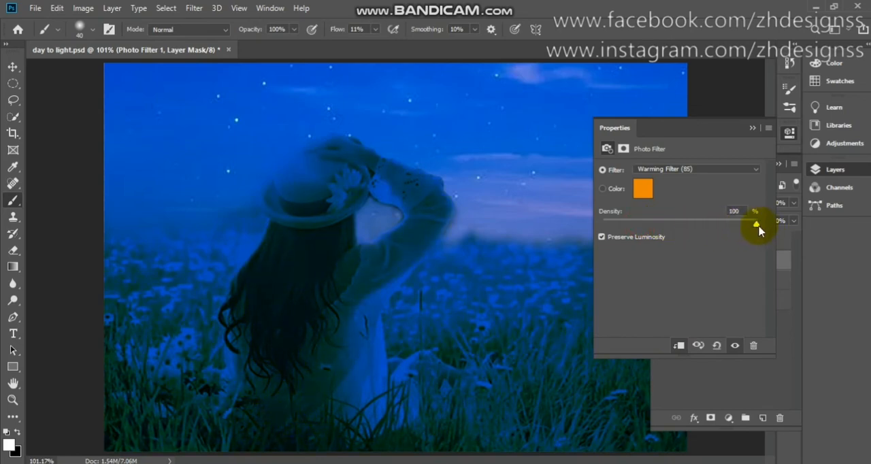
left_click(643, 192)
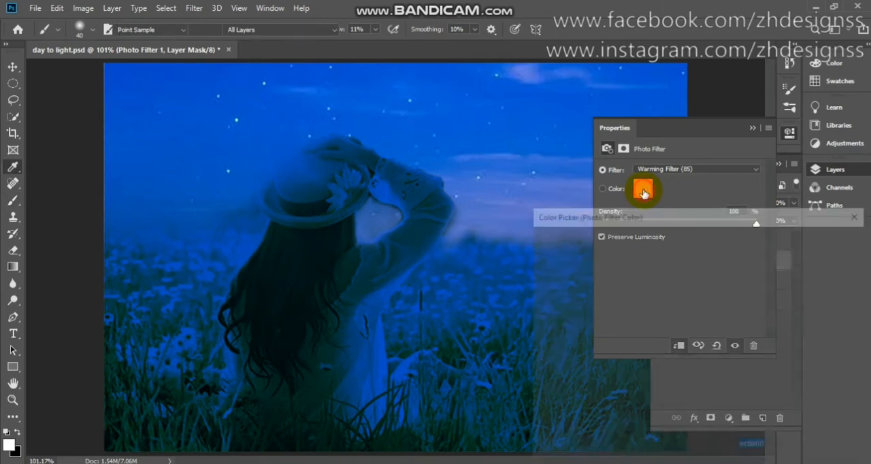
type("ffffff")
left_click(499, 211)
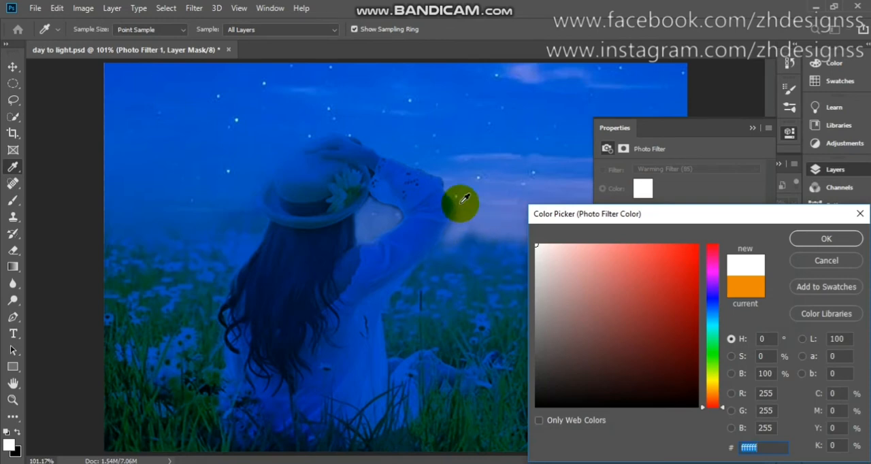
left_click(508, 223)
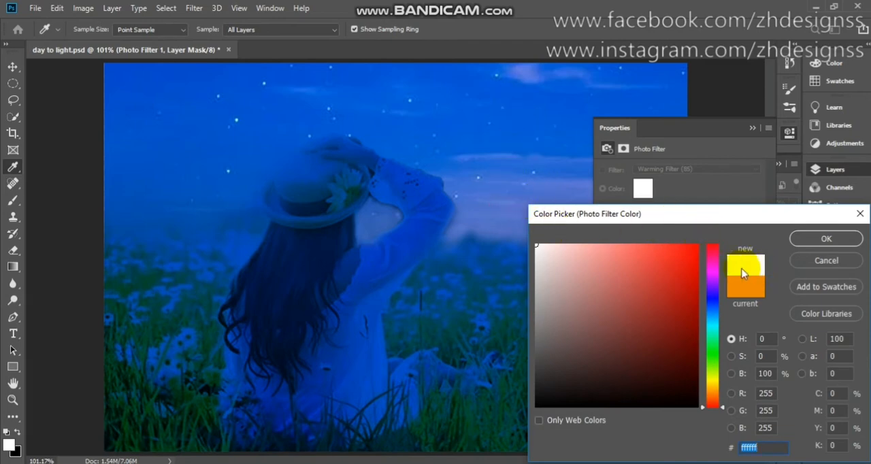
left_click(825, 261)
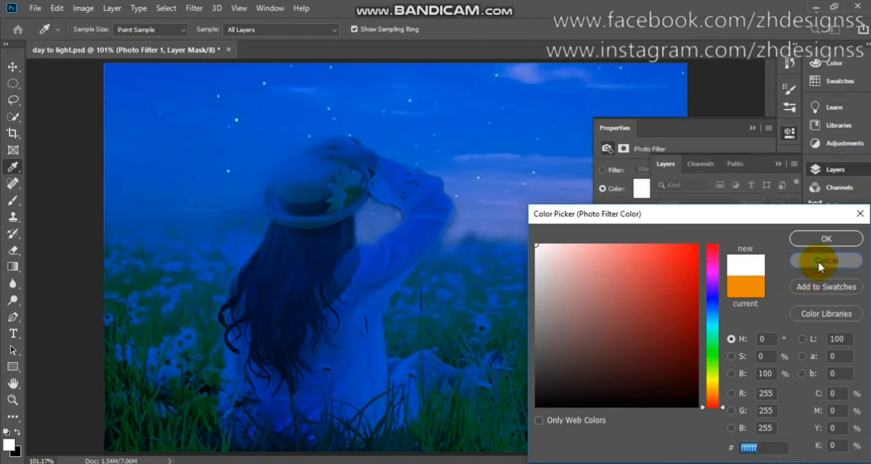
- Set the Photo Filter 1 adjustment's colour to blue 536fc3, sampled from the sky near the horizon
left_click(780, 164)
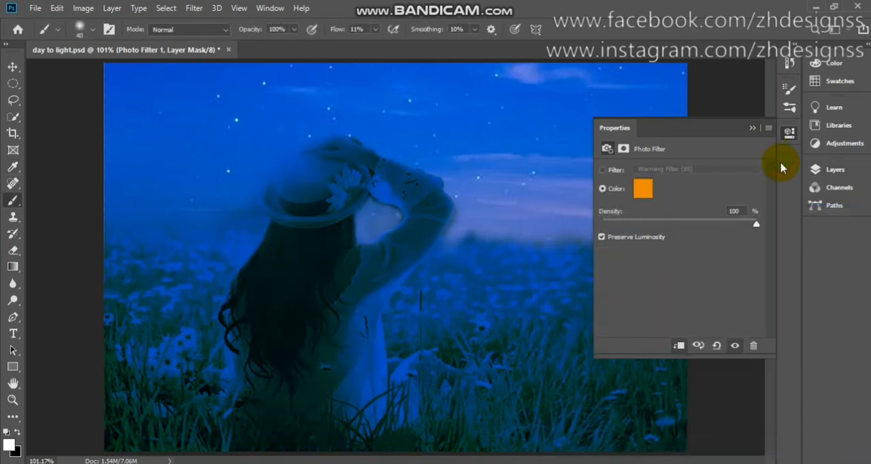
left_click(827, 174)
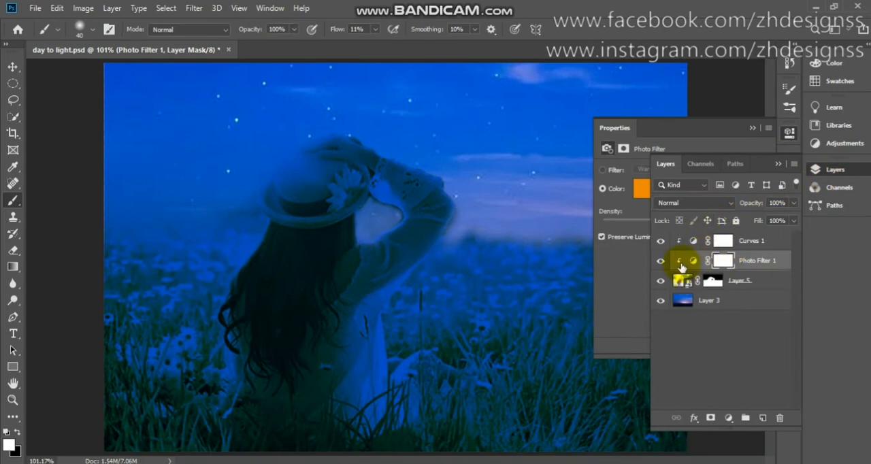
left_click(692, 267)
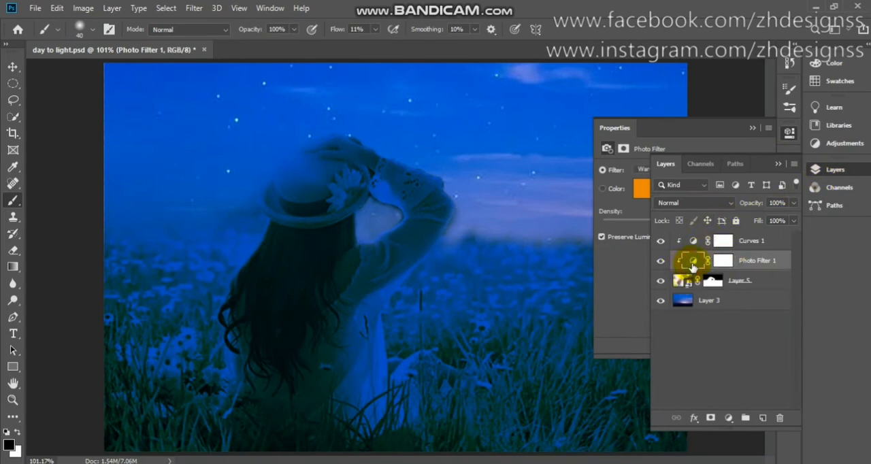
left_click(631, 273)
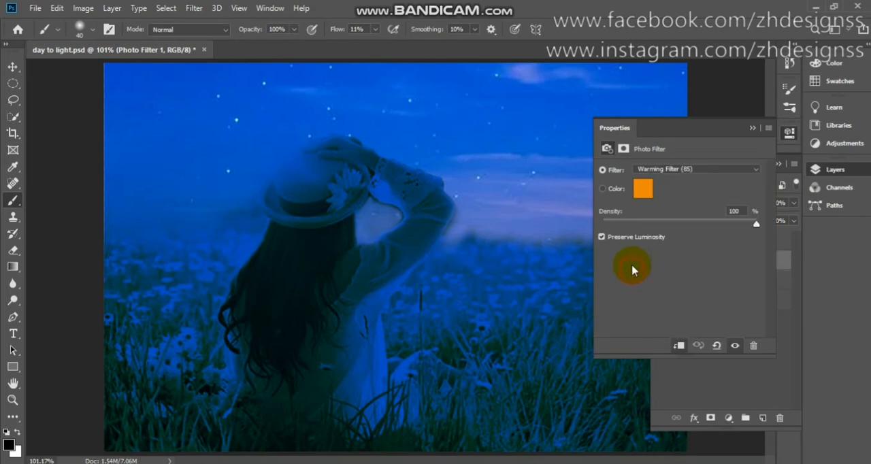
left_click(641, 189)
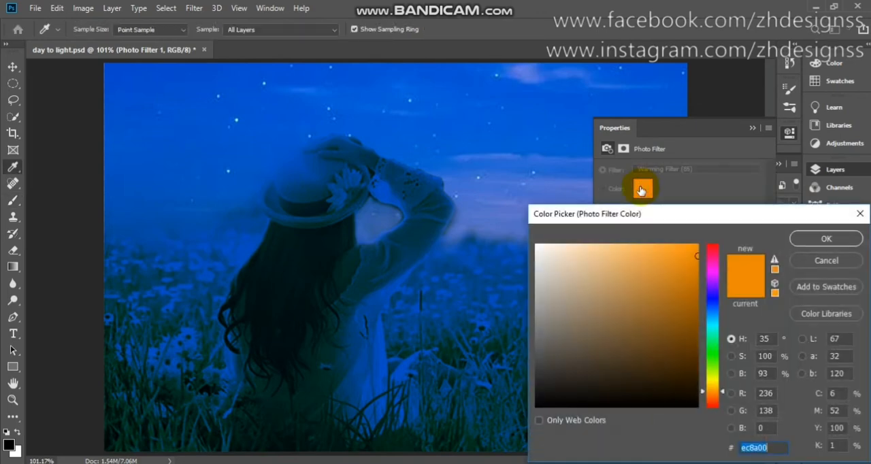
left_click(544, 165)
left_click(509, 185)
left_click_drag(509, 185, 501, 219)
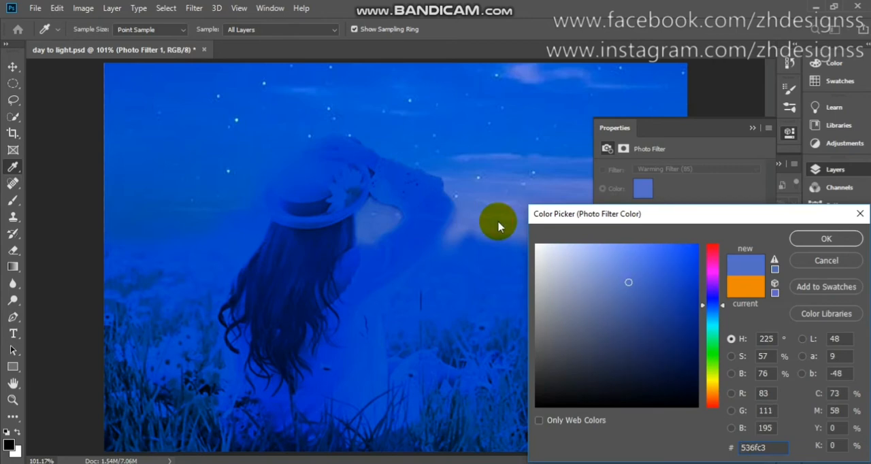
left_click(819, 241)
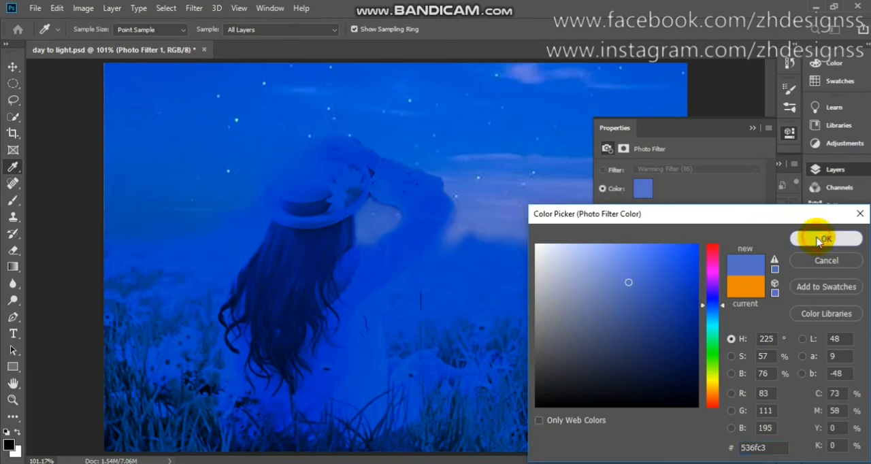
- Set the Photo Filter 1 layer's blending mode to Multiply
left_click(752, 130)
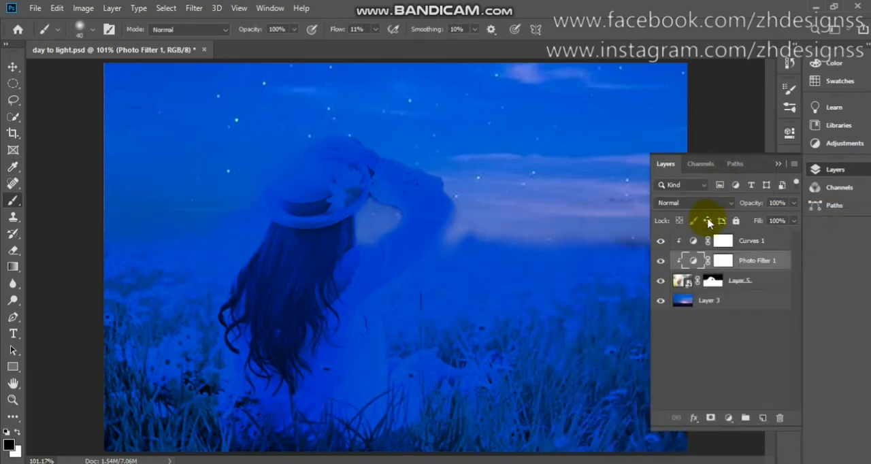
left_click(713, 195)
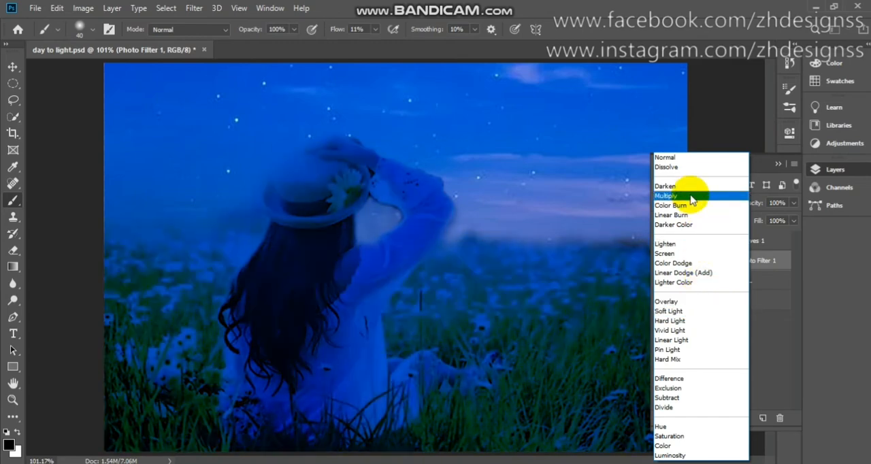
left_click(691, 197)
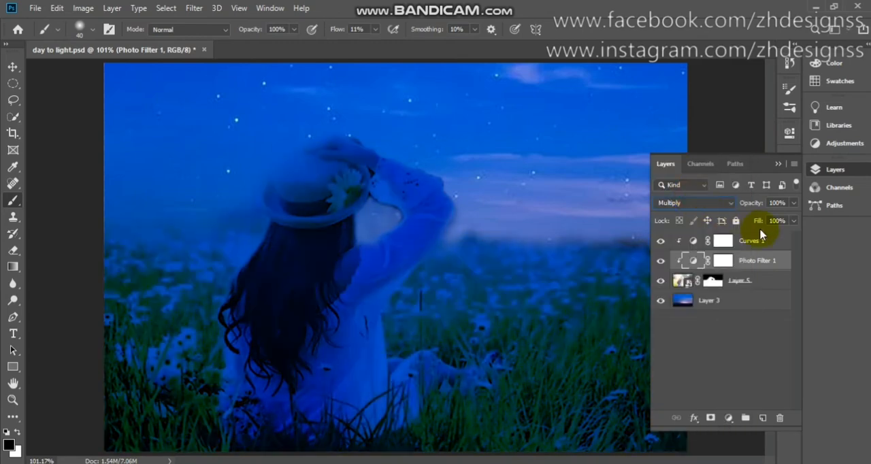
- Set the Photo Filter 1 layer's opacity to 80% and compare the image with the filter hidden and shown
left_click(787, 203)
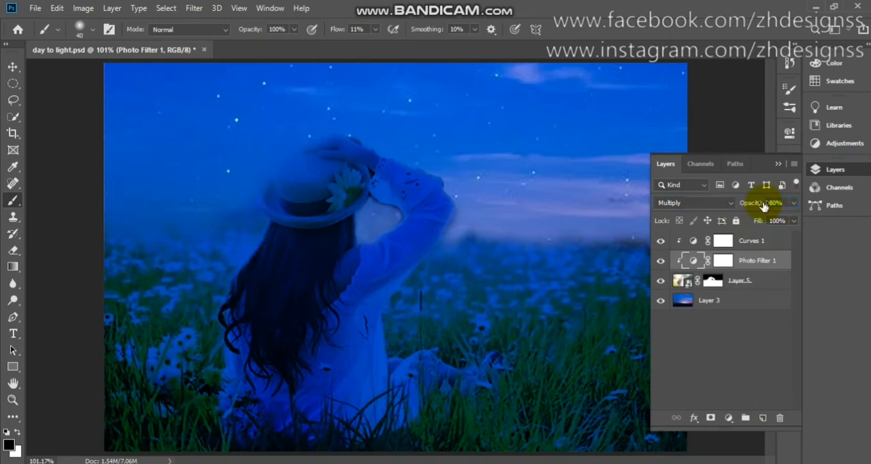
left_click(660, 261)
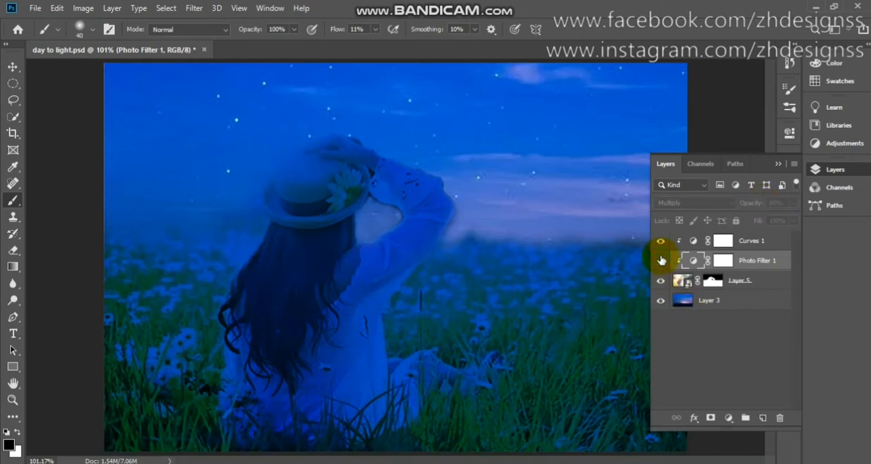
left_click(660, 260)
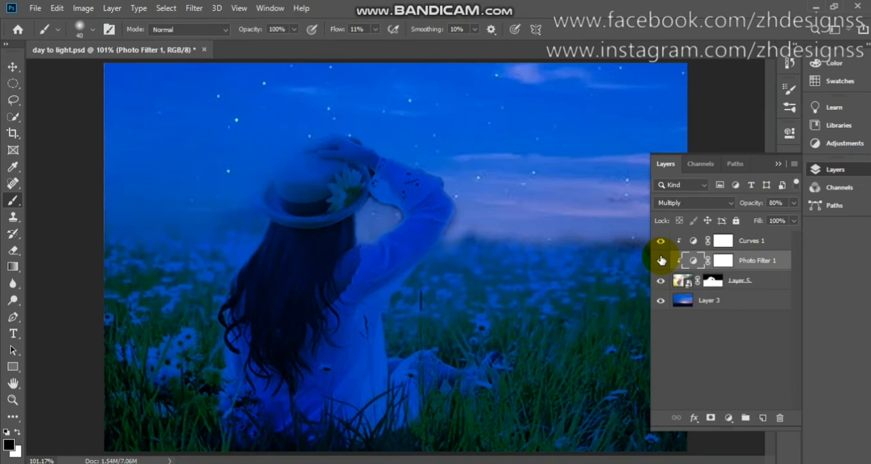
- Create a new empty layer above the Curves 1 adjustment
left_click(750, 242)
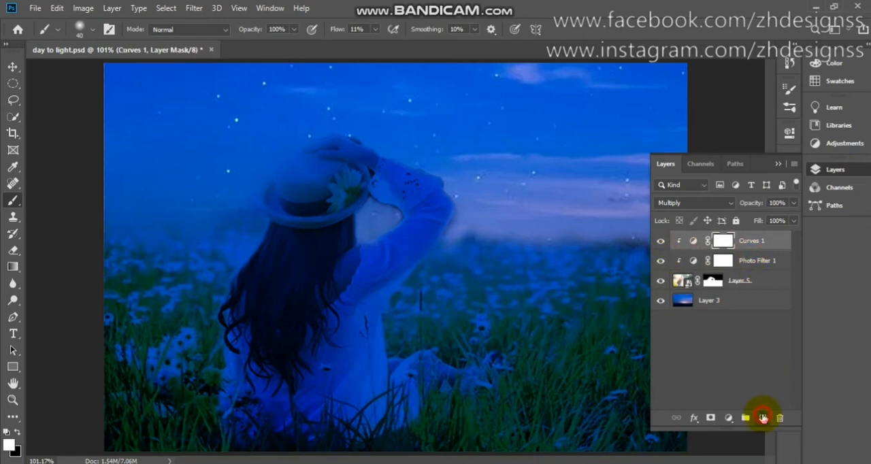
left_click(763, 417)
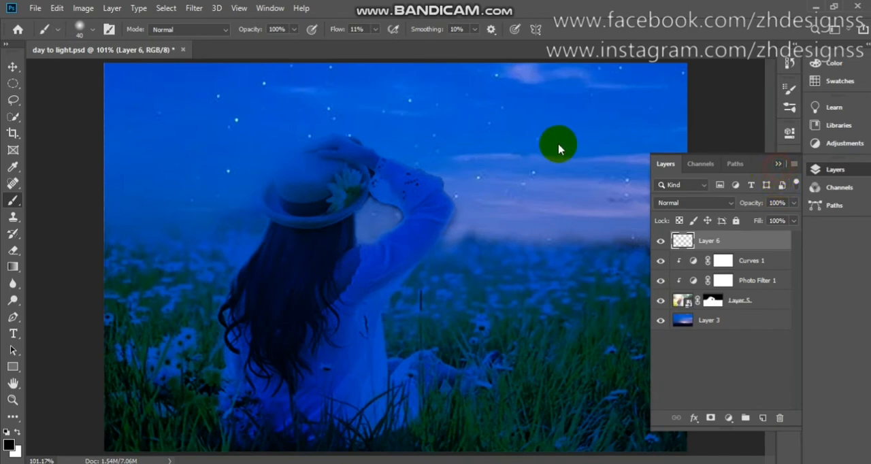
left_click(779, 166)
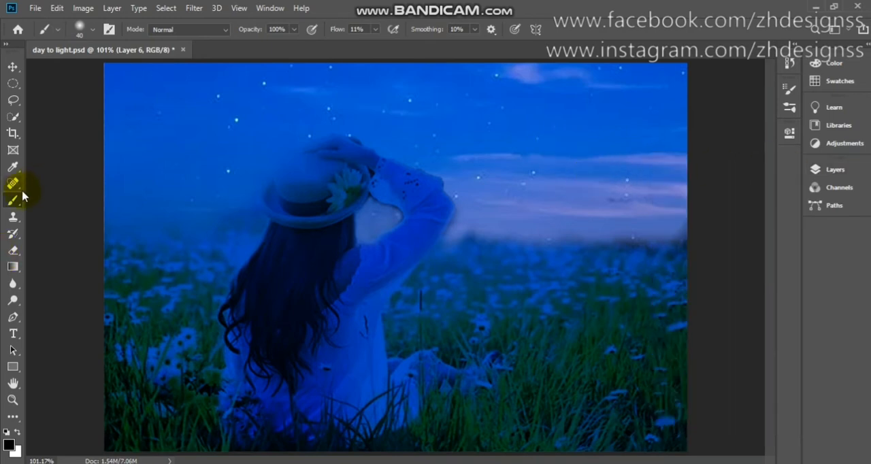
- Set up the soft round brush at 175 px with 100% flow and a white foreground colour for the new layer
left_click(88, 30)
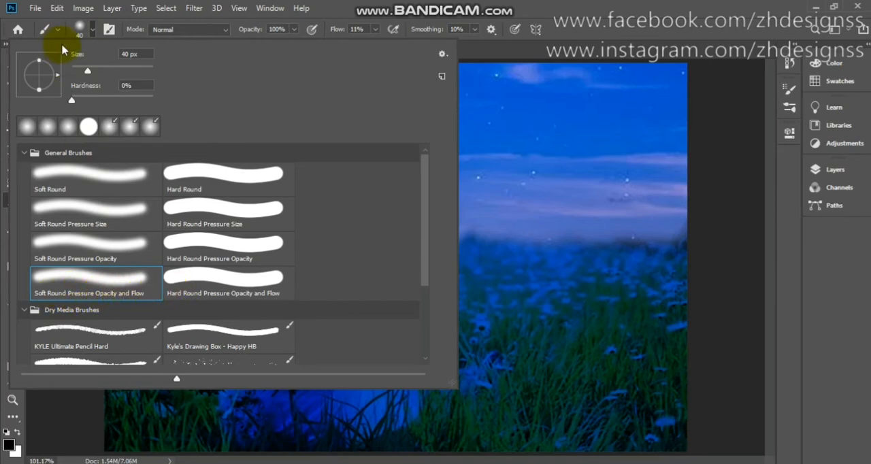
left_click(80, 29)
left_click_drag(372, 220, 443, 200)
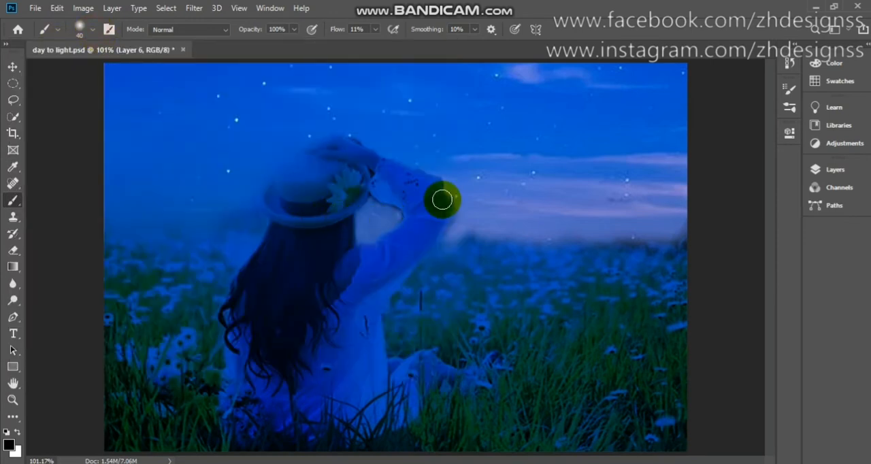
key("bracketright")
key("bracketright")
key("bracketright")
key("bracketright")
key("bracketright")
key("bracketright")
key("bracketright")
key("bracketright")
key("bracketright")
key("bracketright")
key("bracketright")
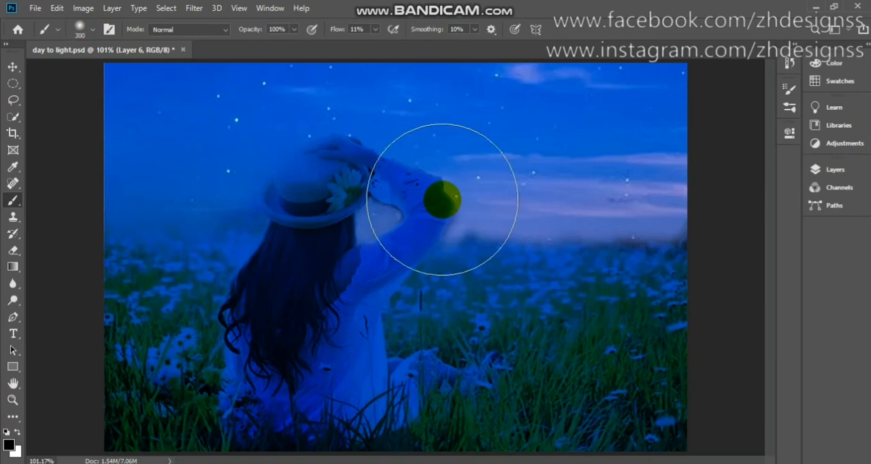
key("bracketleft")
key("bracketleft")
key("bracketleft")
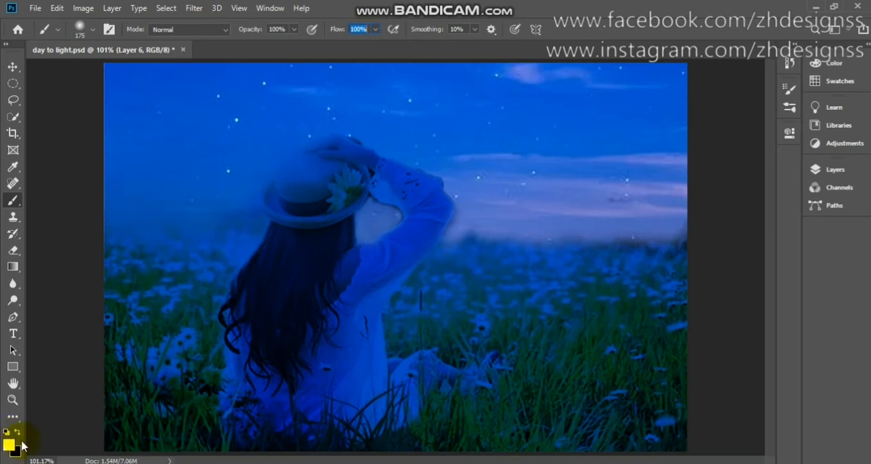
left_click(854, 170)
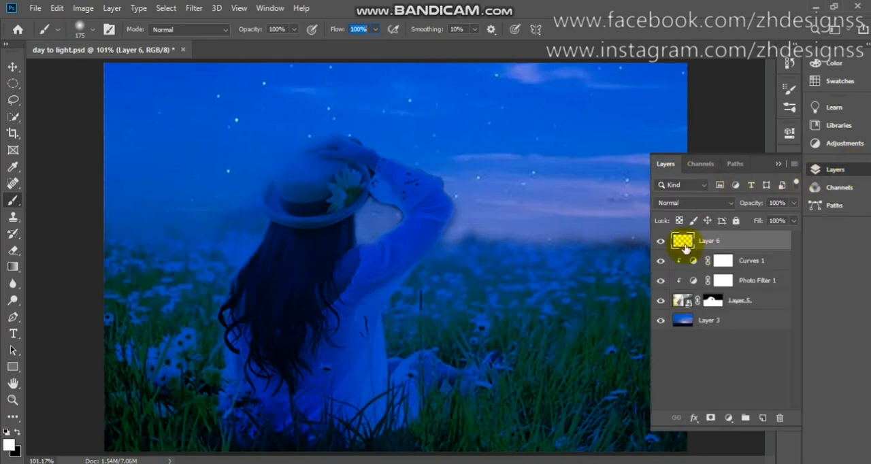
left_click(777, 166)
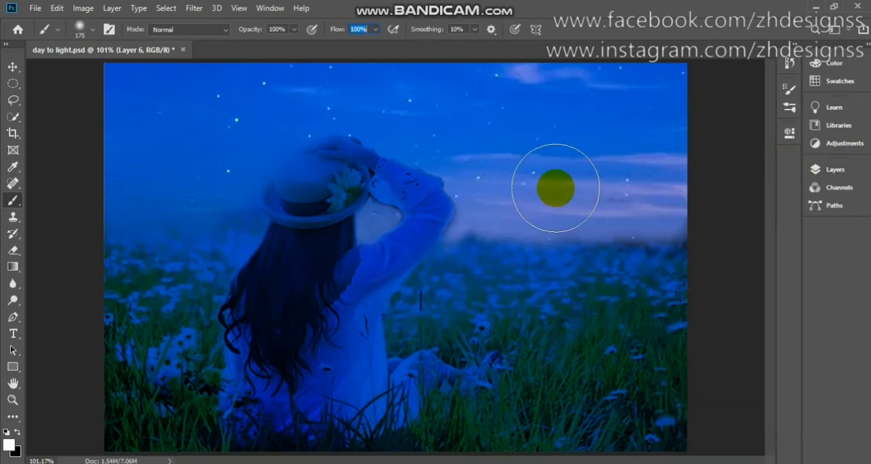
- Try a single white 175 px brush dab in the sky to the right of the woman and undo it
left_click(555, 188)
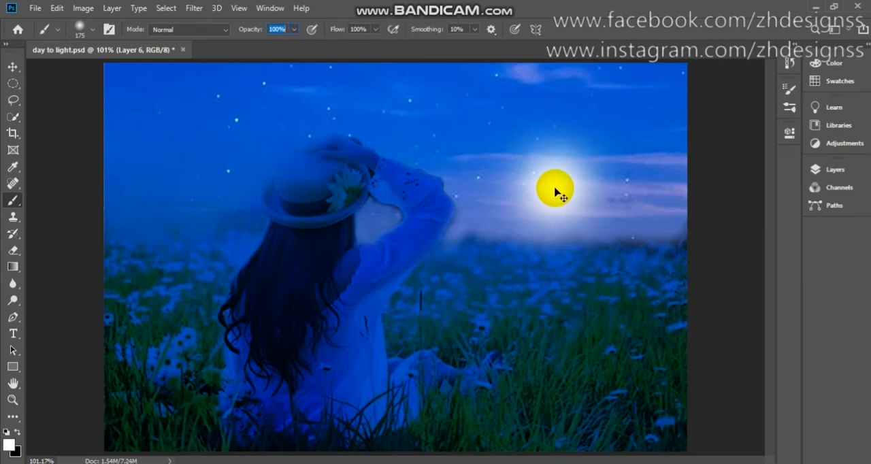
key("ctrl+z")
key("ctrl+shift+z")
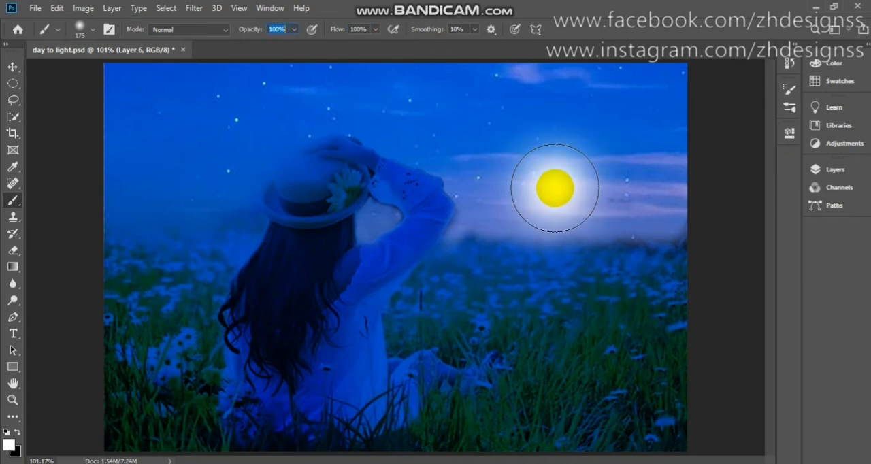
key("ctrl+z")
key("ctrl+z")
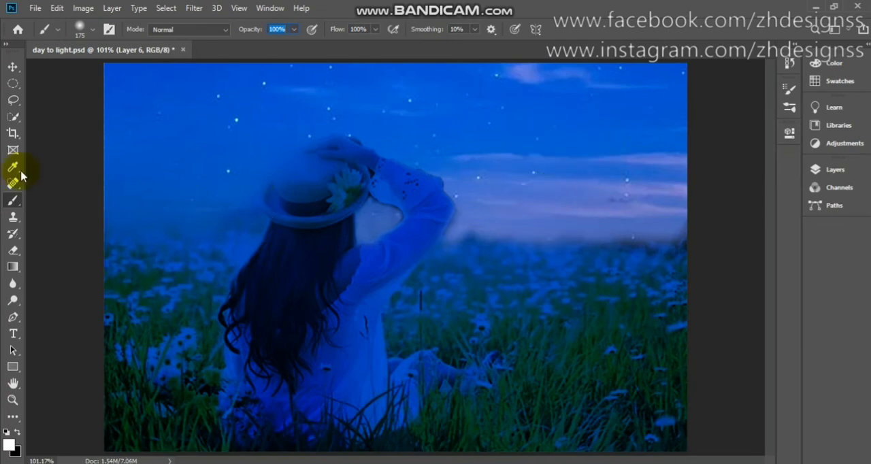
- Paint a soft white glowing moon beside the woman's elbow on Layer 6 with two dabs of a 250 px brush
right_click(22, 201)
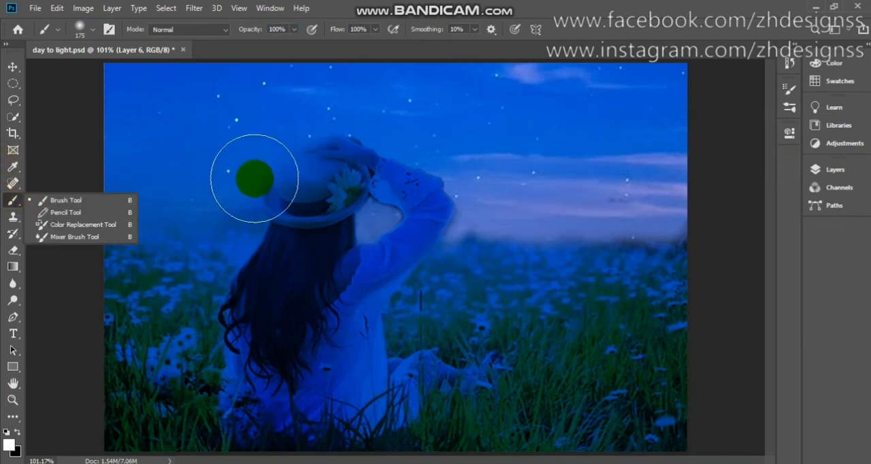
key("bracketright")
key("bracketright")
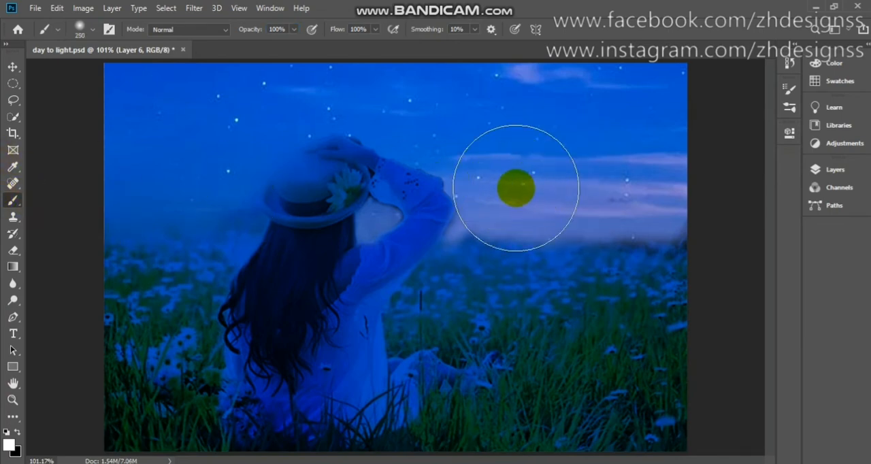
key("bracketleft")
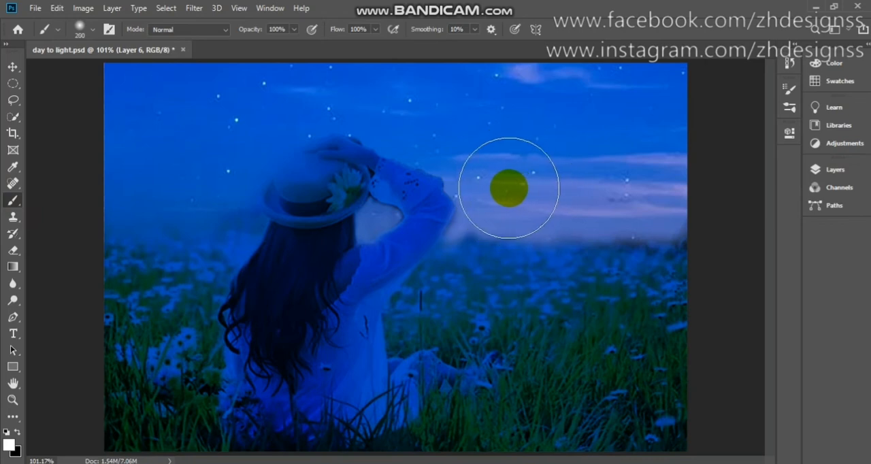
key("bracketright")
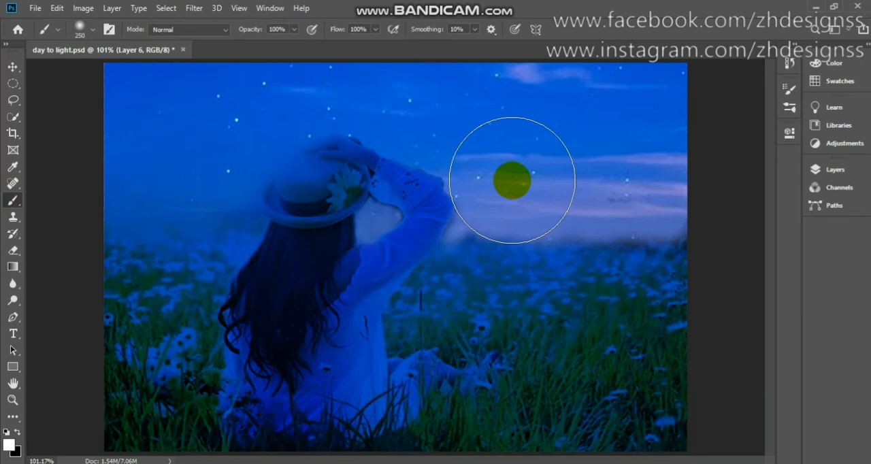
left_click(512, 180)
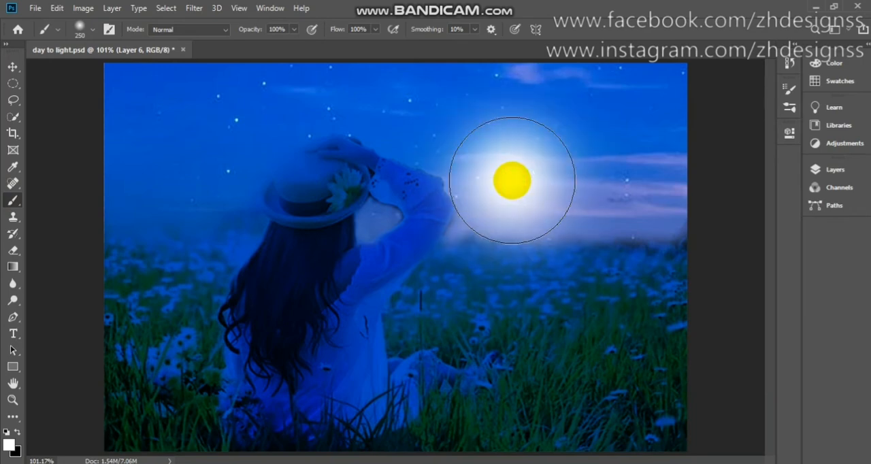
left_click(512, 180)
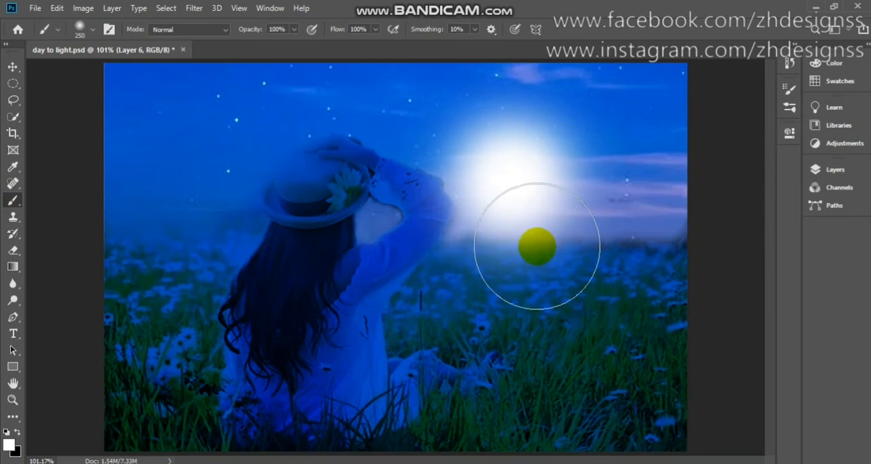
- Set the moon layer's blending mode to Screen
left_click(839, 177)
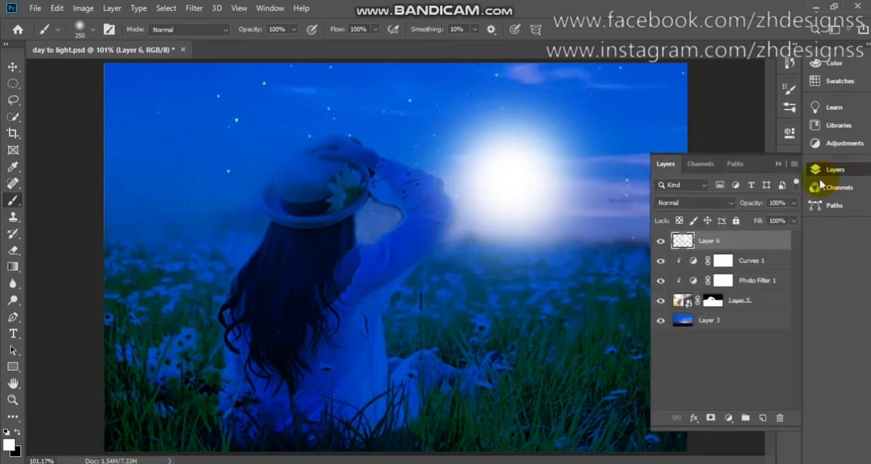
left_click(702, 204)
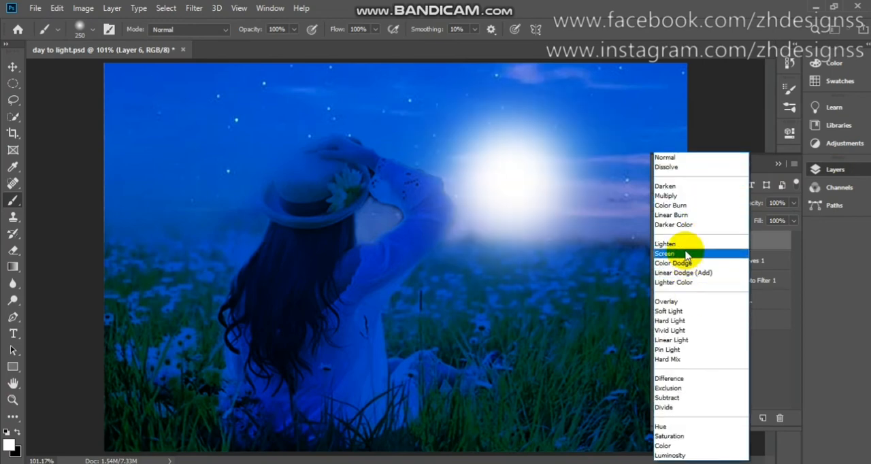
left_click(686, 254)
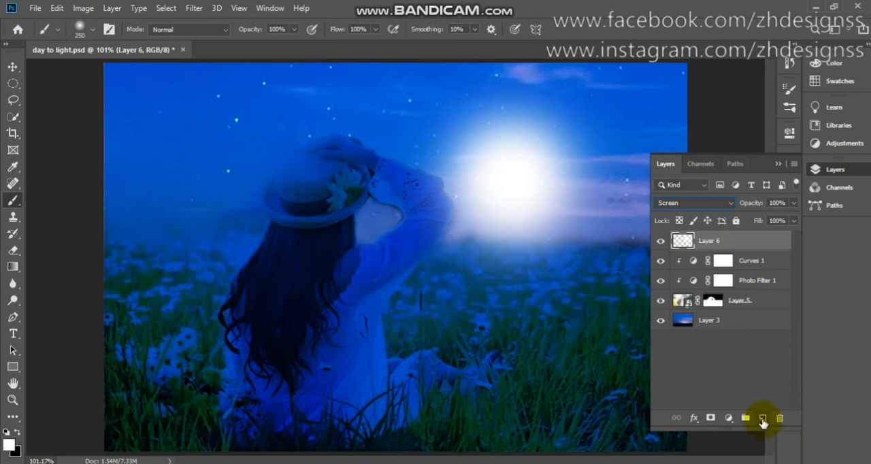
- Add a new layer above Layer 6 and paint a large white glow over the woman with a 900 px soft brush
left_click(763, 419)
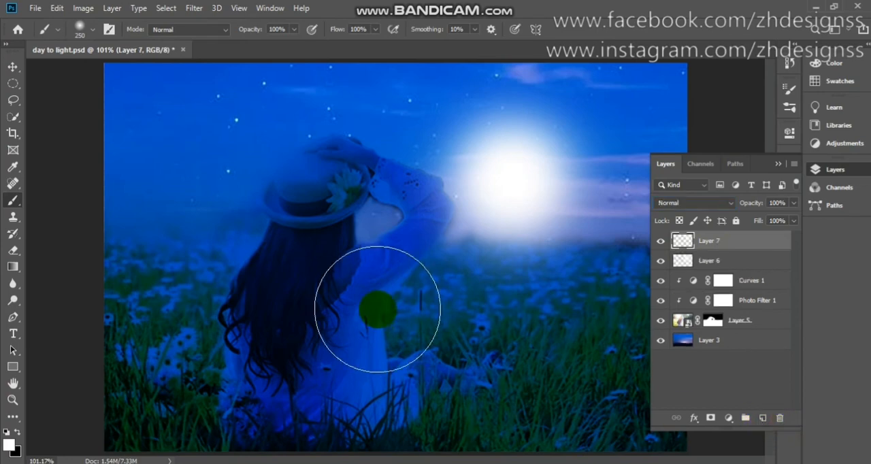
key("bracketright")
key("bracketright")
key("bracketright")
key("bracketright")
key("bracketright")
key("bracketright")
key("bracketright")
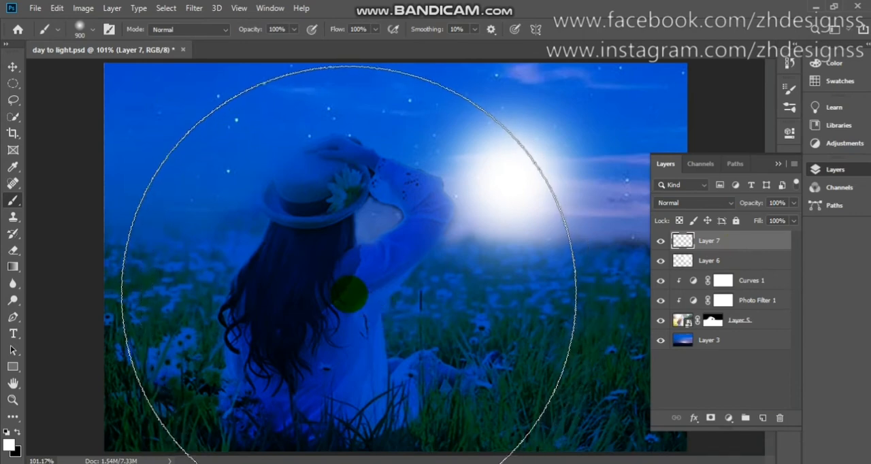
left_click(348, 294)
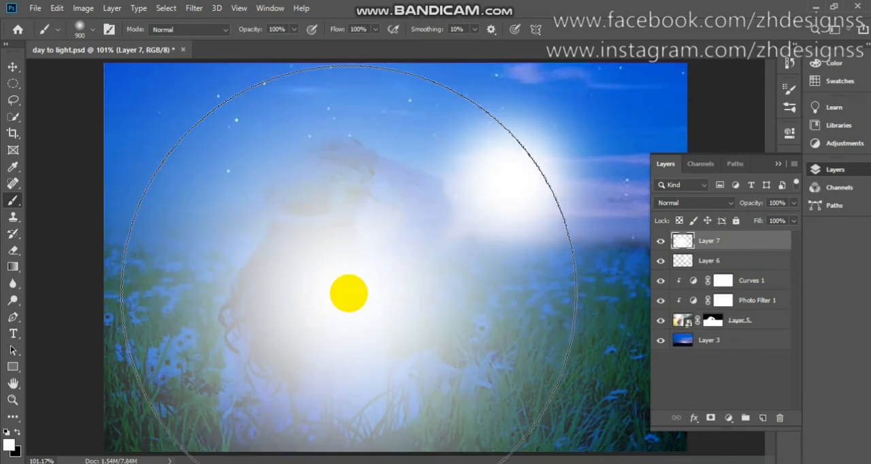
mouse_move(348, 294)
left_mouse_down()
mouse_move(307, 250)
mouse_move(308, 264)
left_mouse_up()
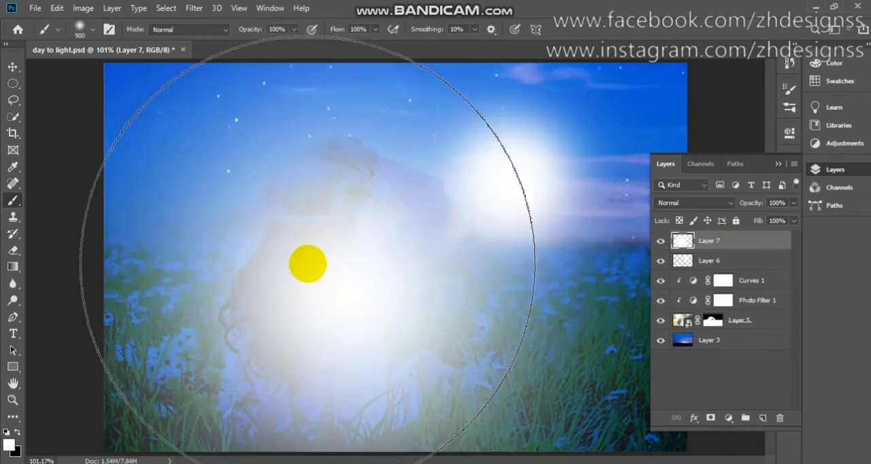
- Set Layer 7's blending mode to Screen and hide its glow with an inverted black layer mask
left_click_drag(705, 209, 696, 253)
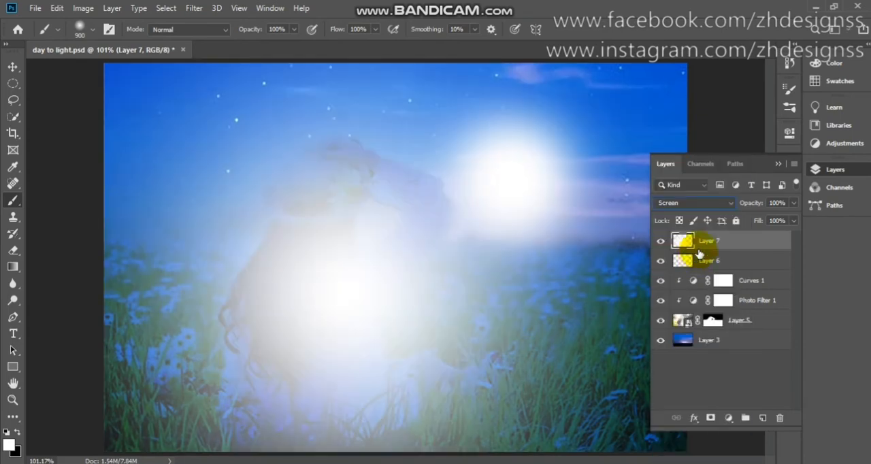
left_click(711, 418)
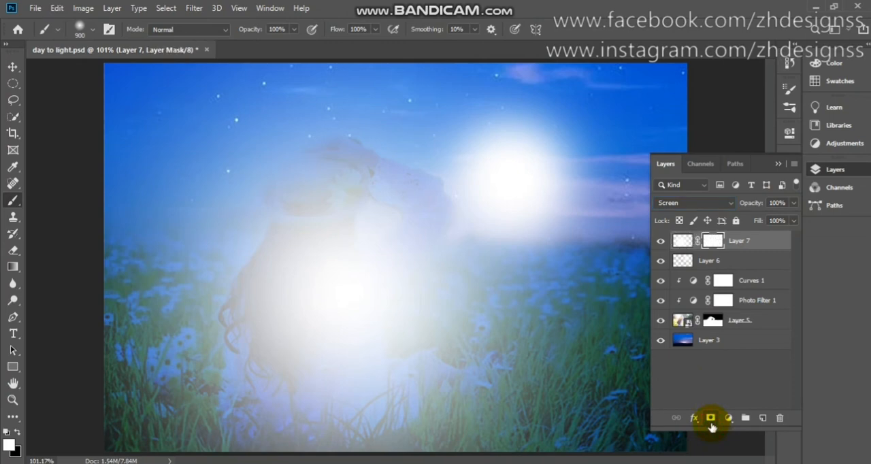
key("ctrl+i")
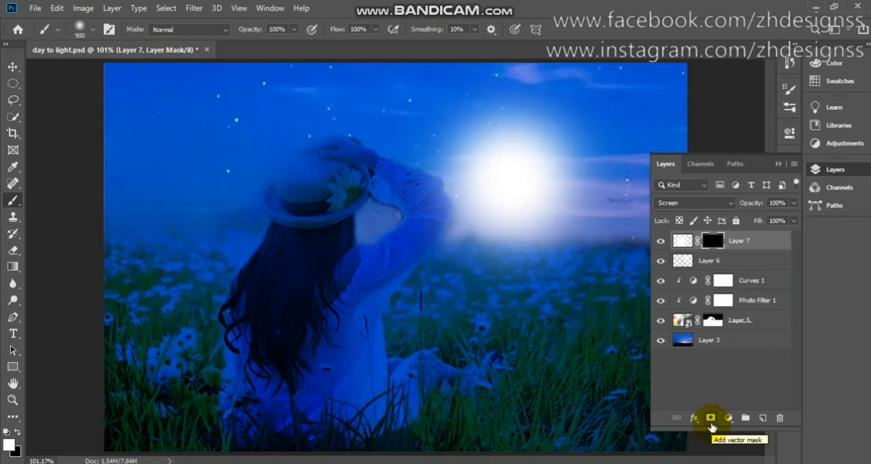
- Set the brush to 50 px, 70% opacity and 15% flow for white painting on Layer 7's mask
scroll(712, 428, "down", 2)
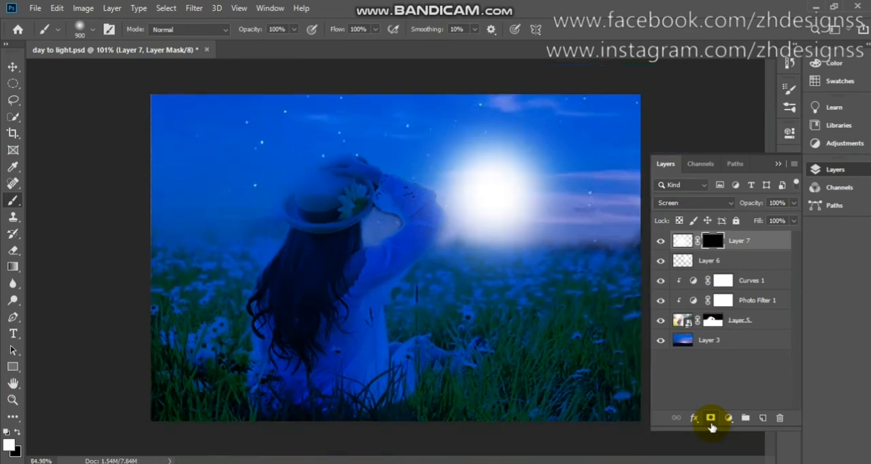
scroll(712, 428, "up", 5)
scroll(711, 427, "down", 2)
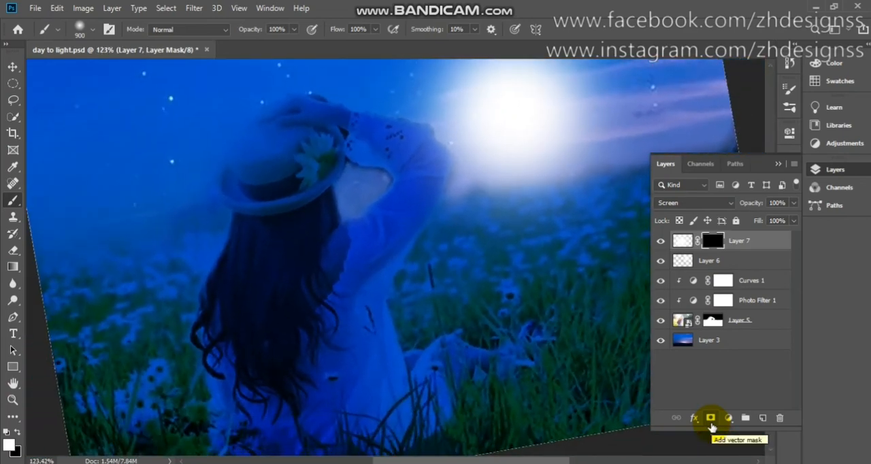
scroll(711, 428, "down", 1)
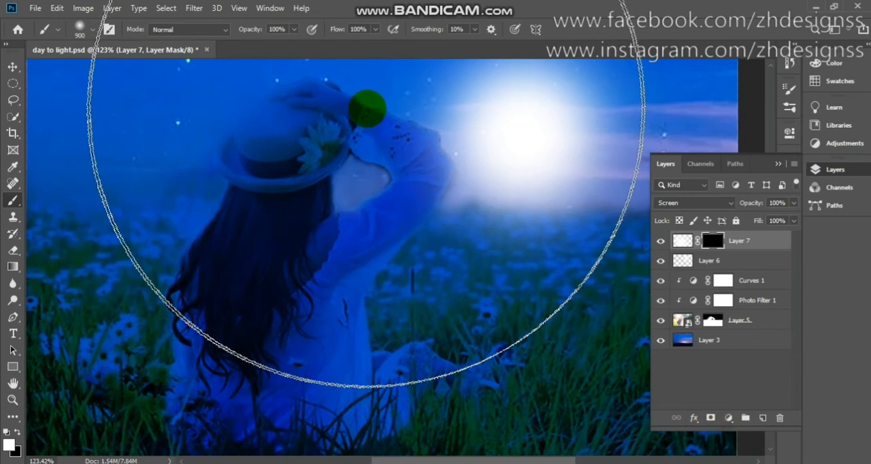
key("bracketleft")
key("bracketleft")
key("bracketleft")
key("bracketleft")
key("bracketleft")
key("bracketleft")
key("bracketleft")
key("bracketleft")
key("bracketleft")
key("bracketleft")
key("bracketleft")
key("bracketleft")
key("bracketleft")
key("bracketleft")
key("bracketleft")
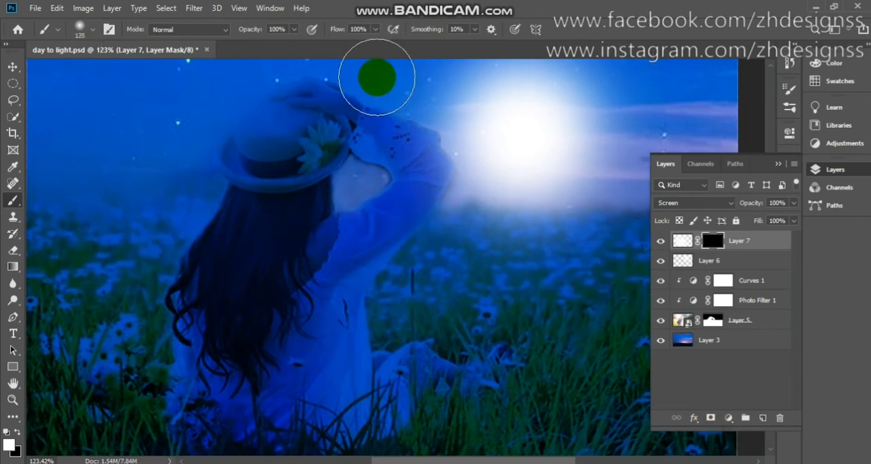
left_click(285, 29)
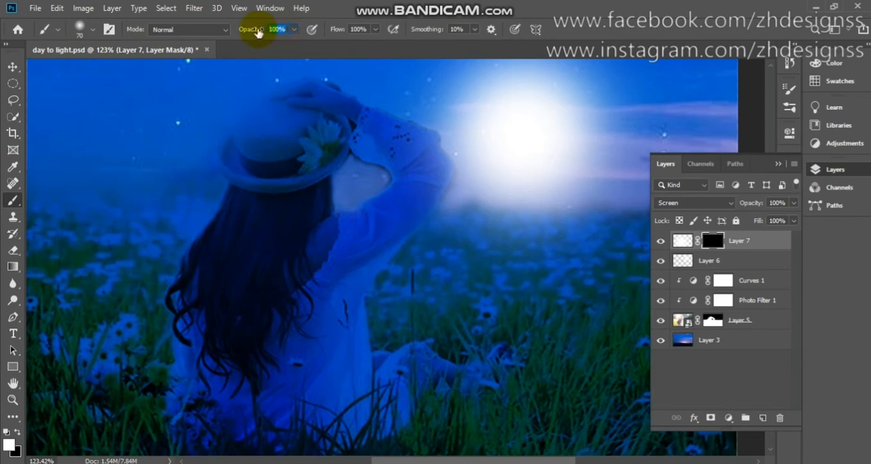
left_click(359, 31)
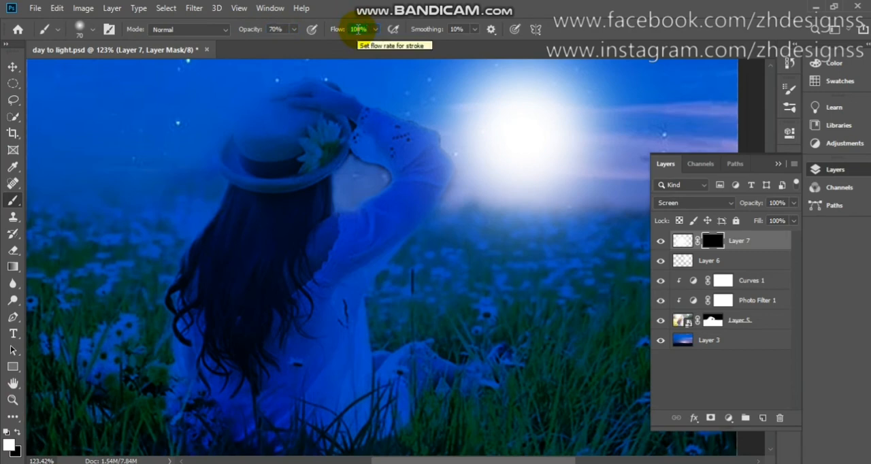
type("1")
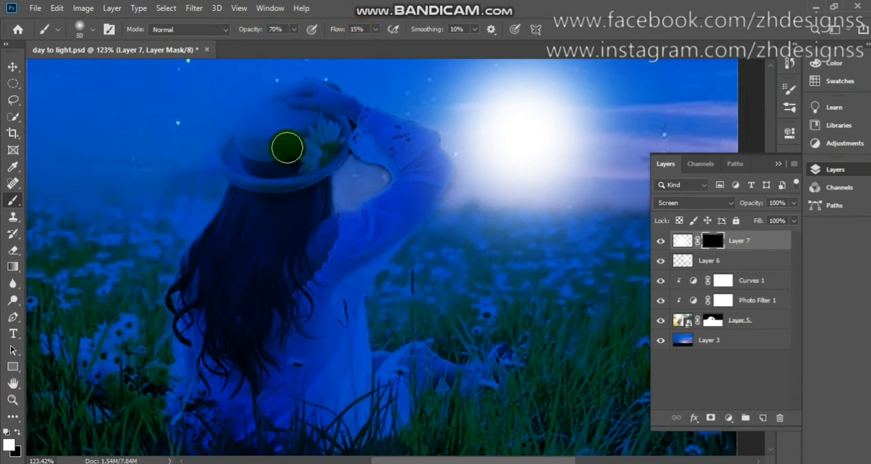
left_click(10, 445)
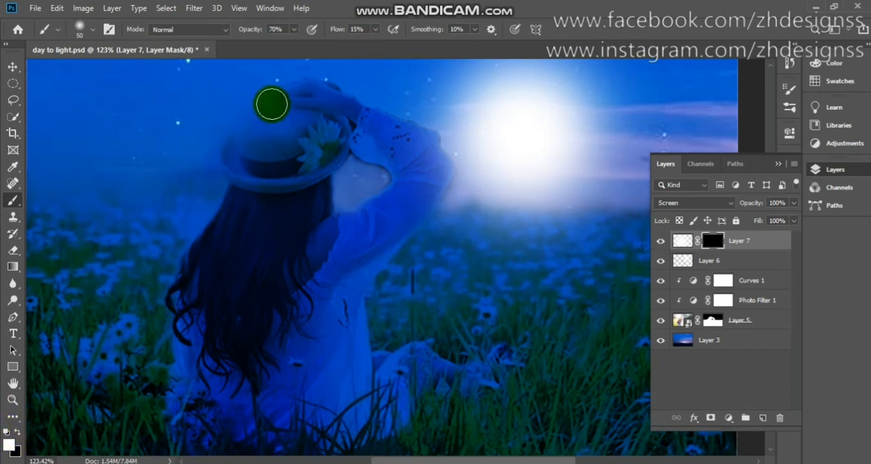
- Paint white on Layer 7's mask around the woman's outline and inside her bent arm, reducing the brush from 50 to 35 px
mouse_move(273, 105)
left_mouse_down()
mouse_move(215, 153)
mouse_move(224, 191)
mouse_move(168, 269)
mouse_move(162, 436)
mouse_move(181, 311)
mouse_move(185, 448)
mouse_move(227, 461)
left_mouse_up()
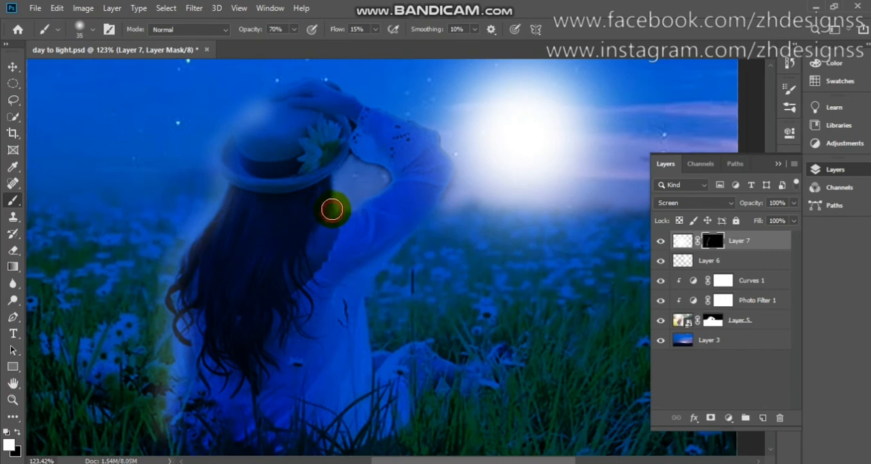
mouse_move(332, 209)
left_mouse_down()
mouse_move(352, 156)
mouse_move(335, 180)
mouse_move(334, 207)
mouse_move(359, 138)
mouse_move(293, 88)
mouse_move(277, 90)
mouse_move(334, 88)
mouse_move(426, 131)
mouse_move(366, 105)
mouse_move(441, 147)
mouse_move(449, 166)
mouse_move(441, 206)
mouse_move(450, 143)
mouse_move(455, 178)
mouse_move(443, 201)
mouse_move(376, 279)
mouse_move(369, 348)
mouse_move(369, 337)
mouse_move(373, 354)
mouse_move(422, 349)
mouse_move(469, 367)
mouse_move(491, 363)
mouse_move(497, 349)
mouse_move(471, 368)
mouse_move(404, 349)
mouse_move(383, 359)
mouse_move(362, 334)
mouse_move(364, 284)
mouse_move(437, 188)
mouse_move(438, 148)
mouse_move(383, 105)
mouse_move(322, 84)
mouse_move(265, 103)
left_mouse_up()
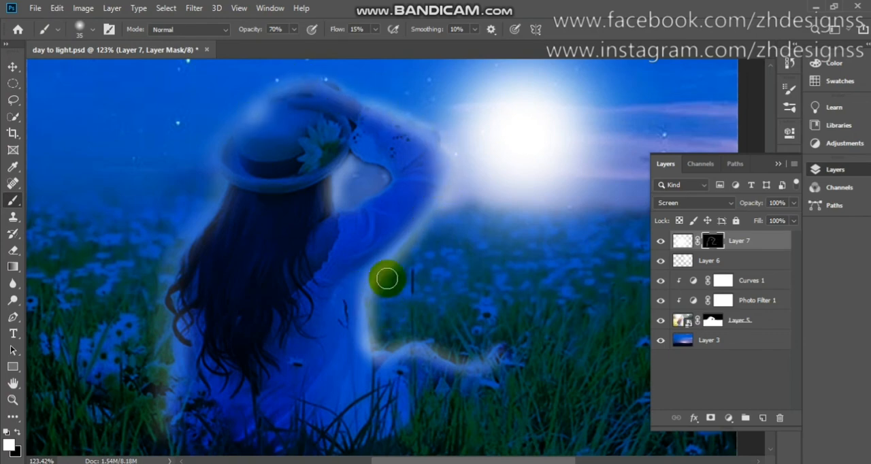
mouse_move(375, 171)
left_mouse_down()
mouse_move(363, 169)
mouse_move(385, 187)
mouse_move(345, 208)
mouse_move(375, 187)
mouse_move(355, 171)
left_mouse_up()
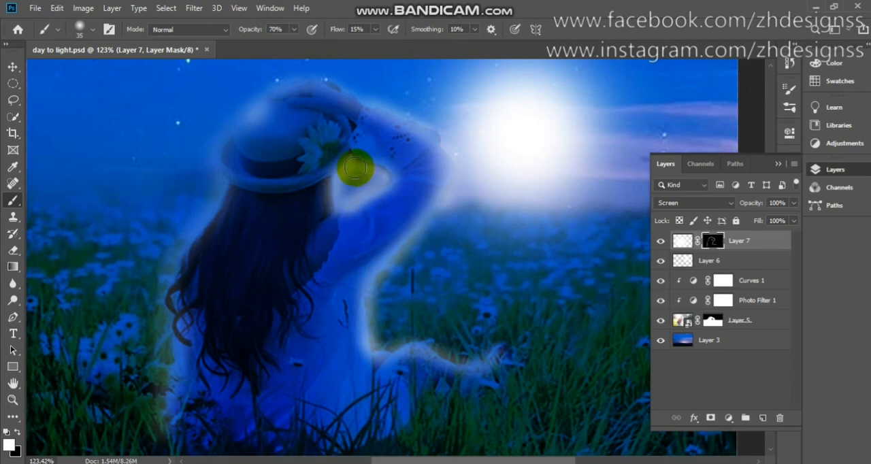
- Paint black on Layer 7's mask to soften the glow inside the bent arm and along the woman's back and hat brim
scroll(356, 168, "down", 3)
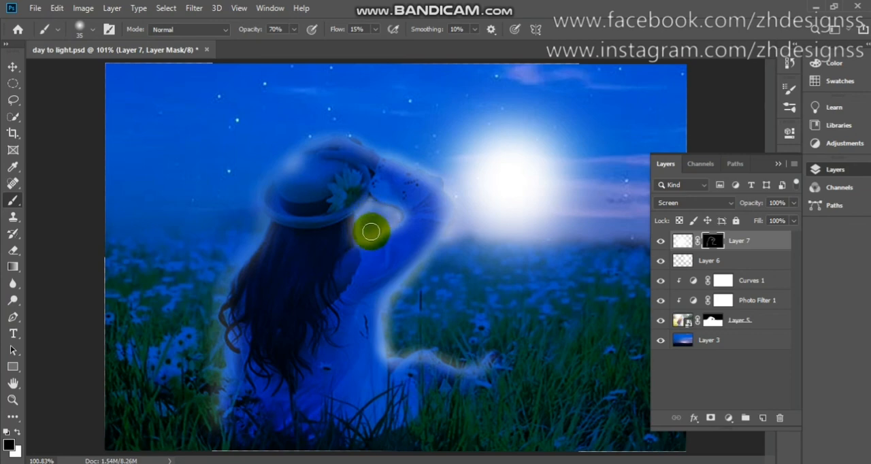
mouse_move(380, 230)
left_mouse_down()
mouse_move(389, 223)
mouse_move(381, 216)
left_mouse_up()
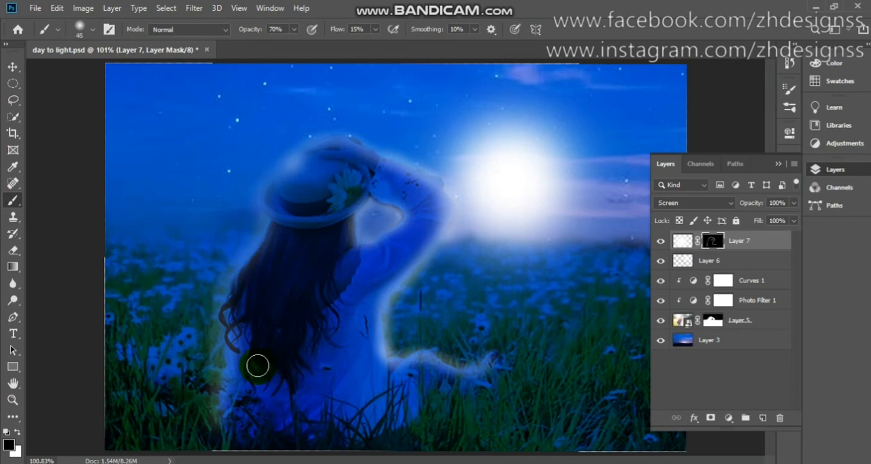
mouse_move(208, 399)
left_mouse_down()
mouse_move(207, 309)
mouse_move(226, 265)
mouse_move(211, 287)
mouse_move(208, 326)
mouse_move(227, 262)
mouse_move(244, 254)
mouse_move(254, 192)
left_mouse_up()
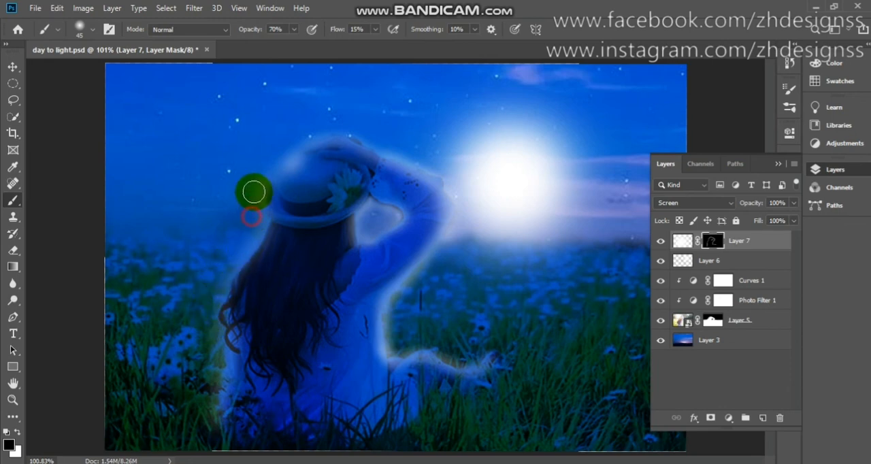
- Add faint white dabs over the hat, hair and lower dress on Layer 7's mask with a 250 px brush at 48% opacity
key("bracketright")
key("bracketright")
key("bracketright")
key("bracketright")
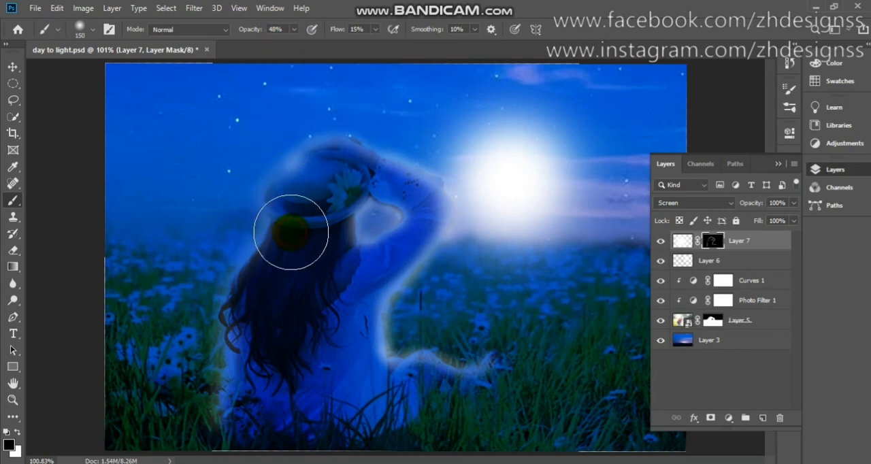
key("bracketright")
key("bracketright")
key("bracketright")
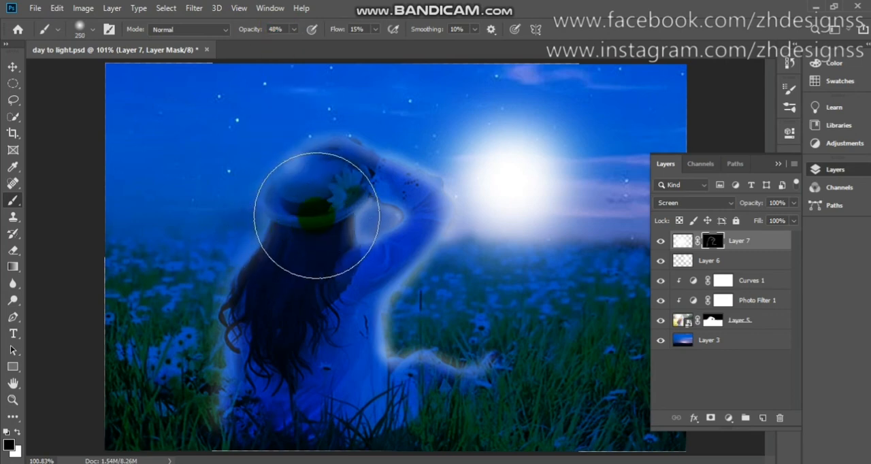
left_click(315, 215)
left_click(317, 215)
key("x")
left_click(316, 215)
left_click(315, 211)
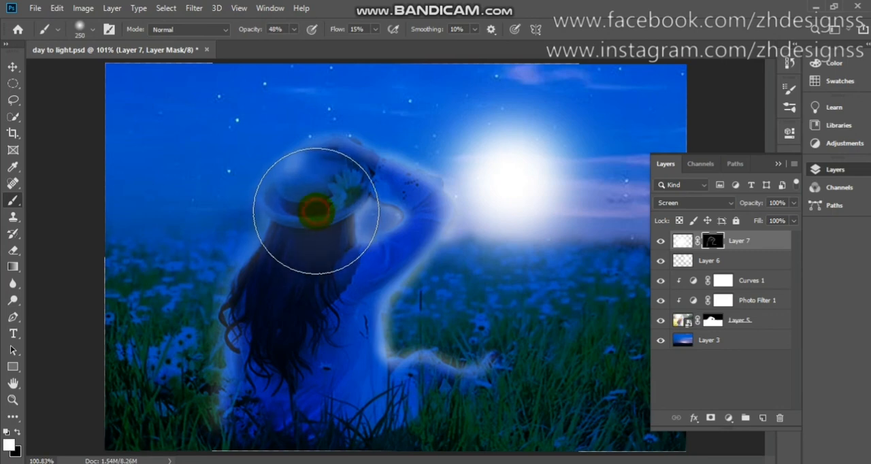
left_click(309, 250)
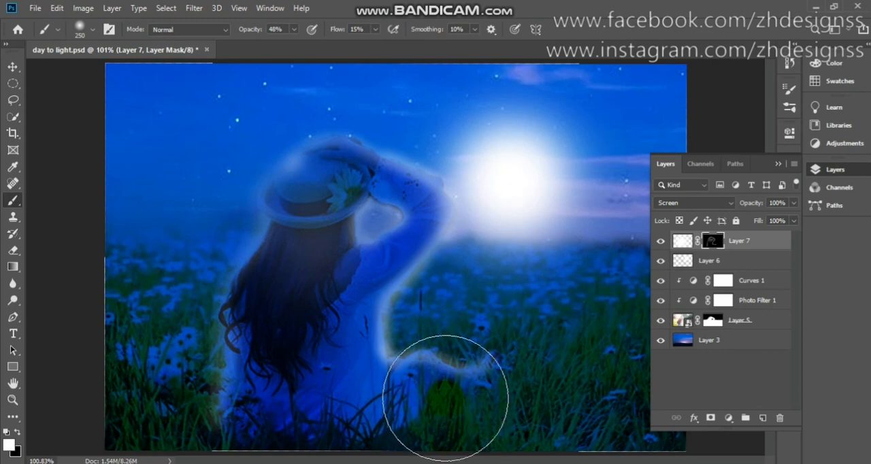
left_click(445, 396)
mouse_move(299, 463)
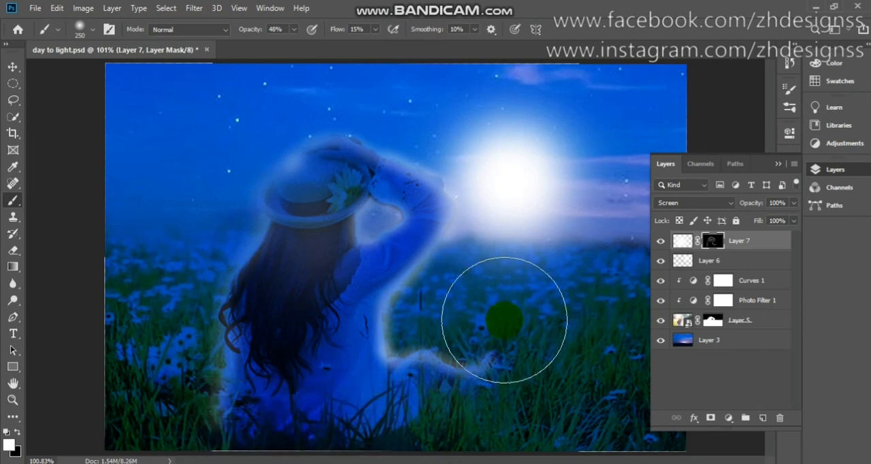
left_click(779, 165)
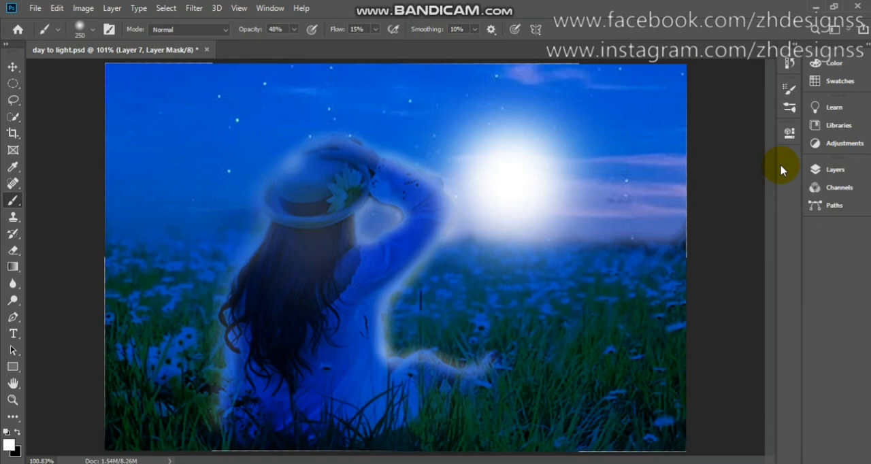
left_click(816, 169)
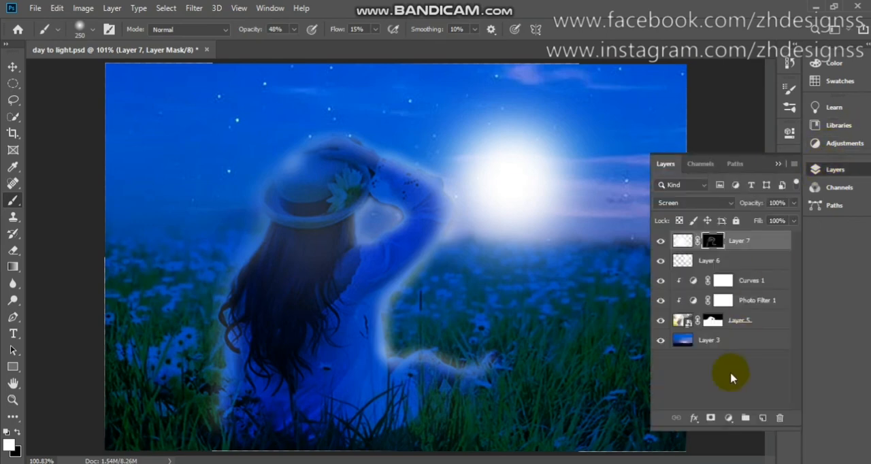
left_click(761, 418)
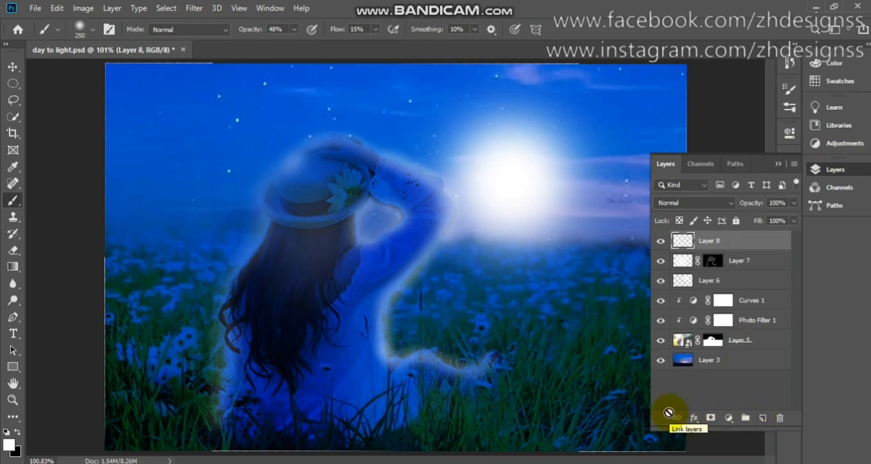
key("Delete")
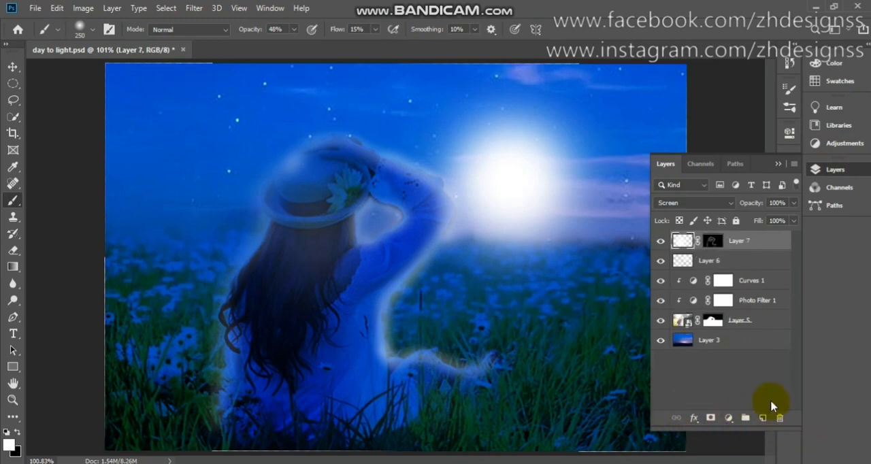
- Add a near-black Solid Color fill layer (050000) above Layer 7
left_click(732, 420)
left_click(769, 197)
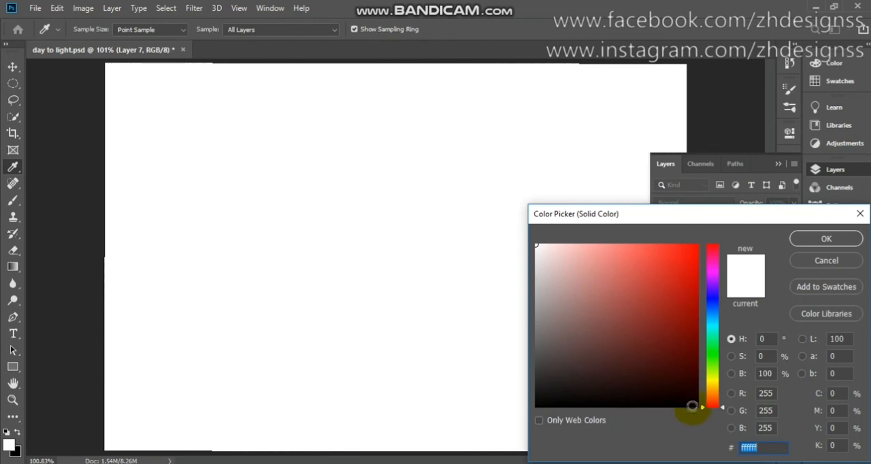
left_click(692, 404)
left_click(826, 239)
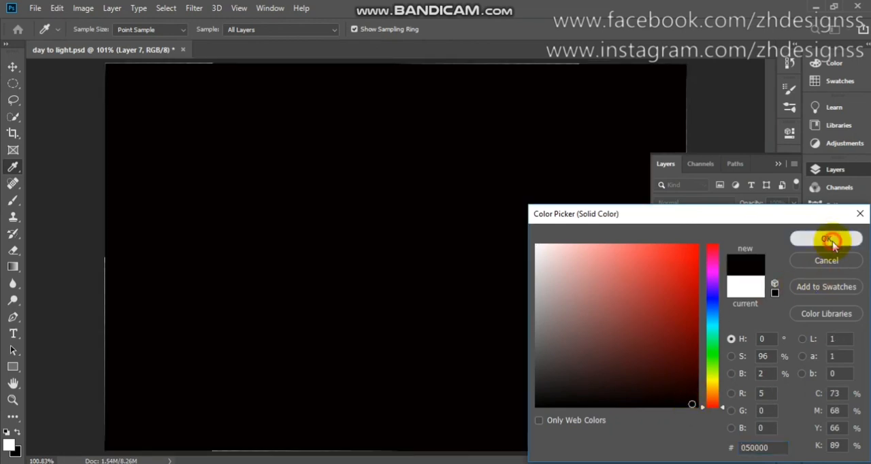
key("b")
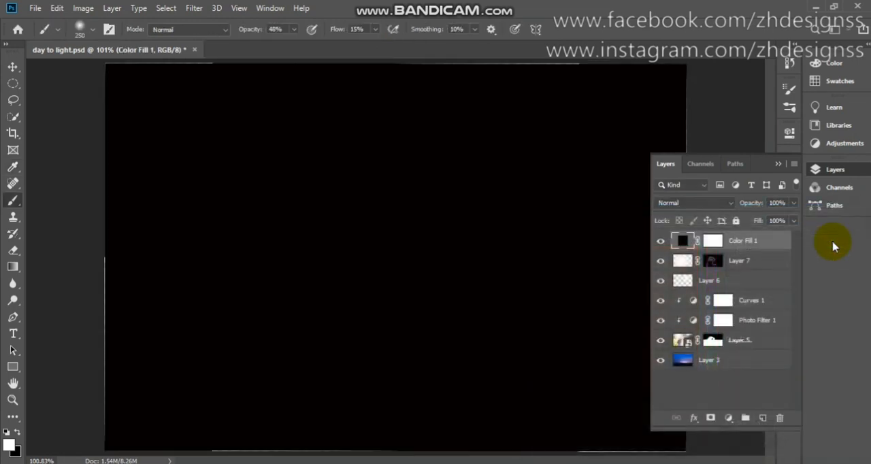
- Set the dark fill layer to Soft Light at 50% opacity and compare the image with it hidden and shown
left_click(694, 204)
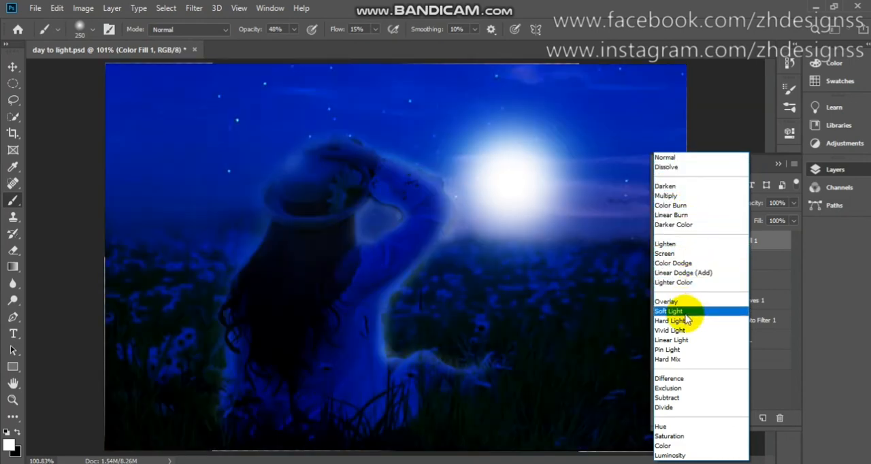
left_click(682, 312)
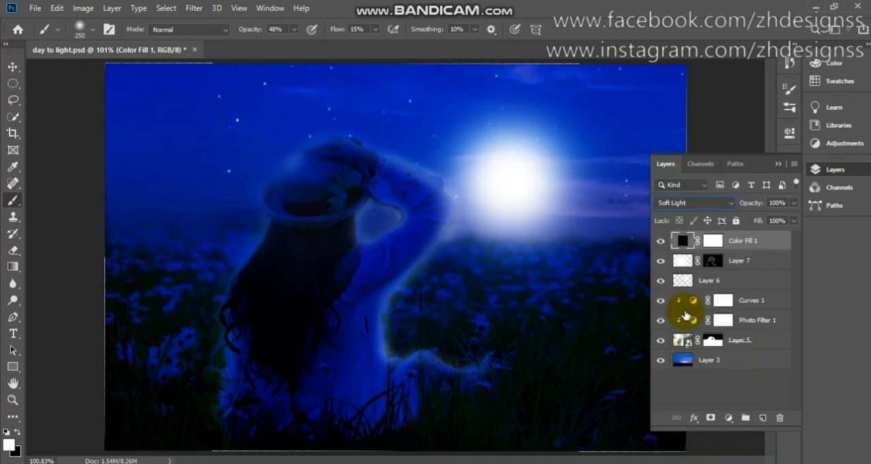
left_click(786, 204)
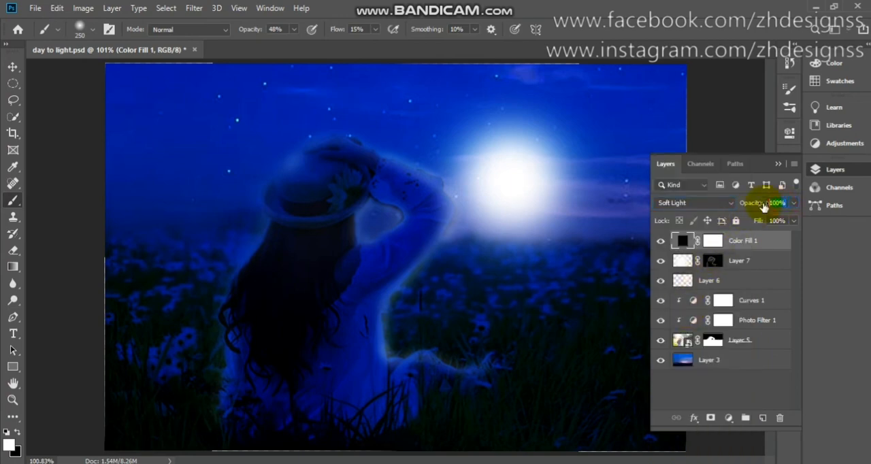
type("50")
key("Return")
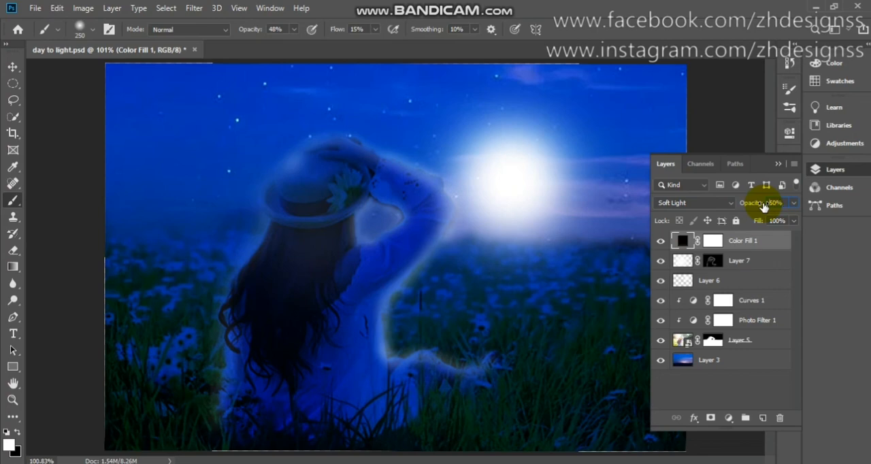
left_click(664, 242)
left_click(663, 242)
left_click(779, 166)
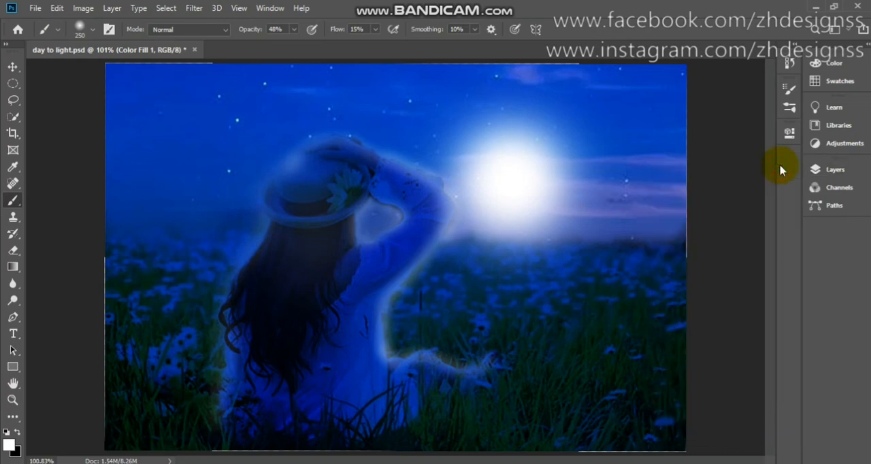